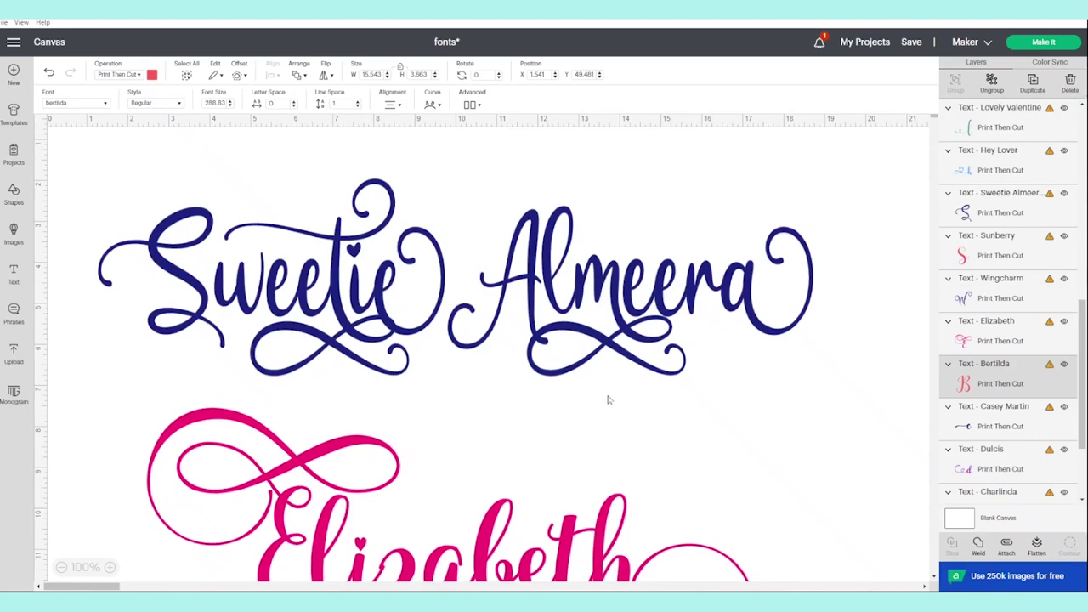
Look through the decorative script font samples on the canvas, from Sweetie Almeera down past about love.
scroll(608, 399, "down", 5)
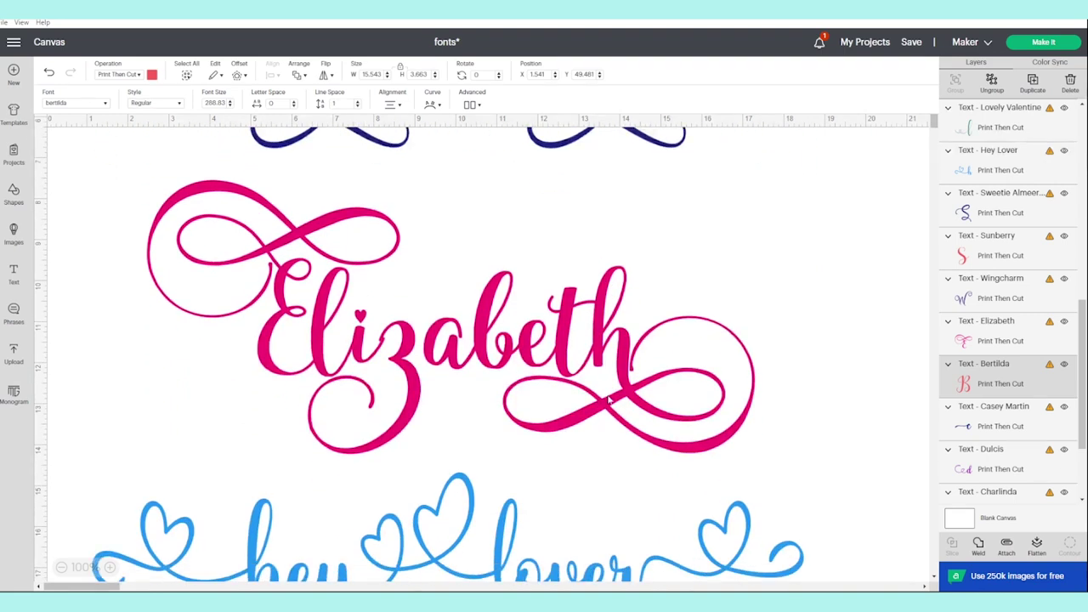
scroll(608, 399, "down", 2)
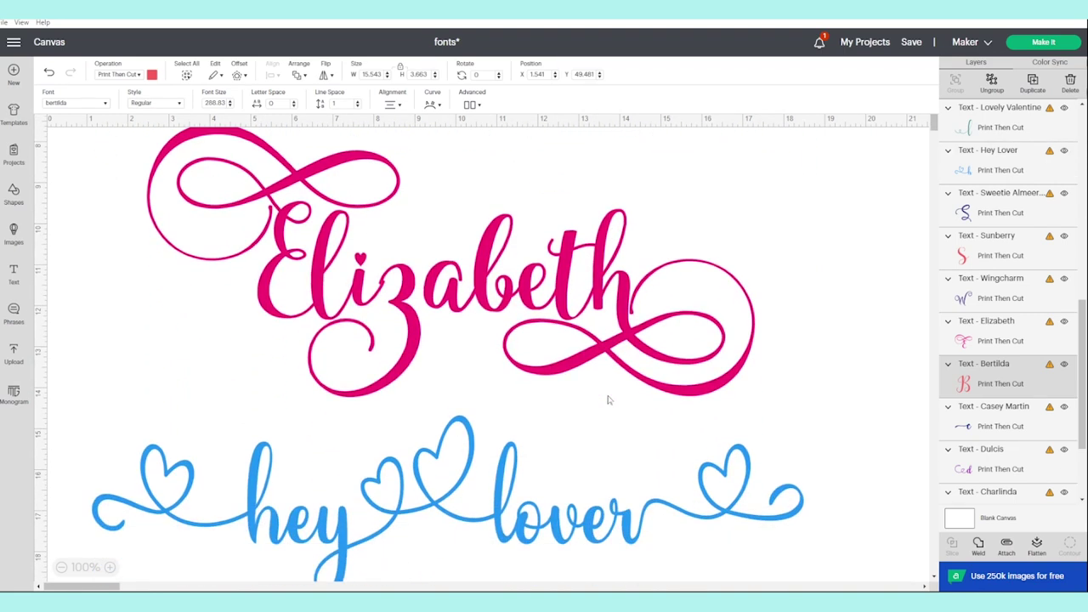
scroll(608, 399, "down", 4)
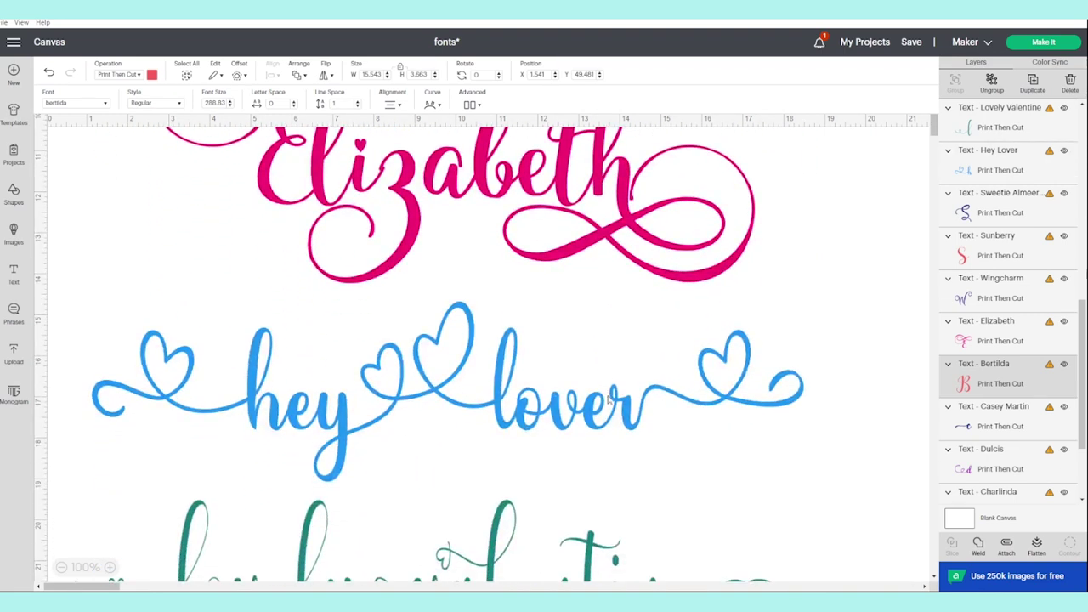
scroll(608, 395, "down", 2)
scroll(608, 398, "down", 4)
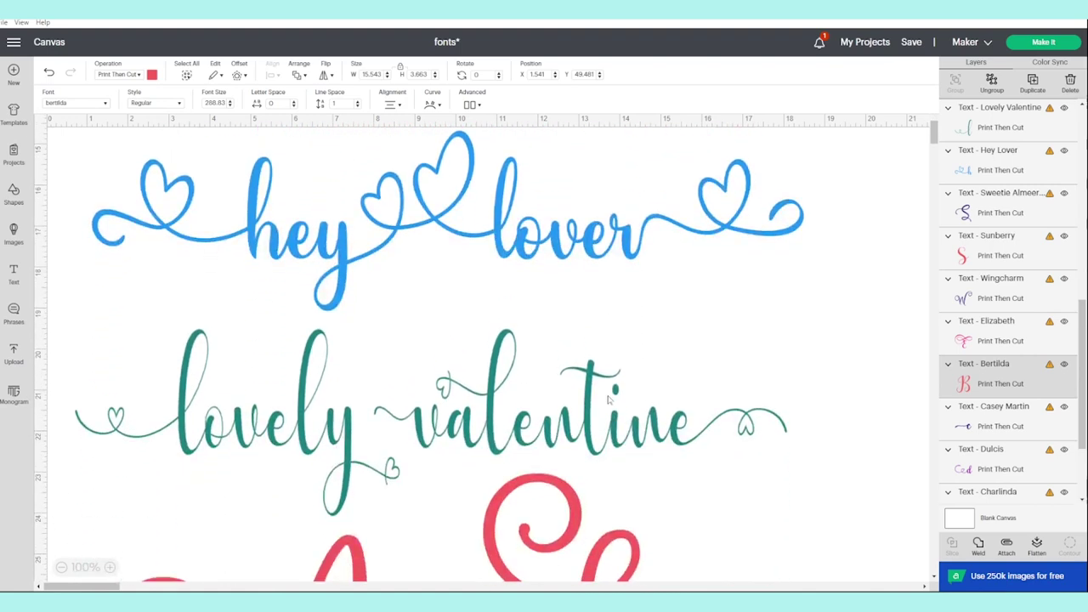
scroll(608, 399, "down", 4)
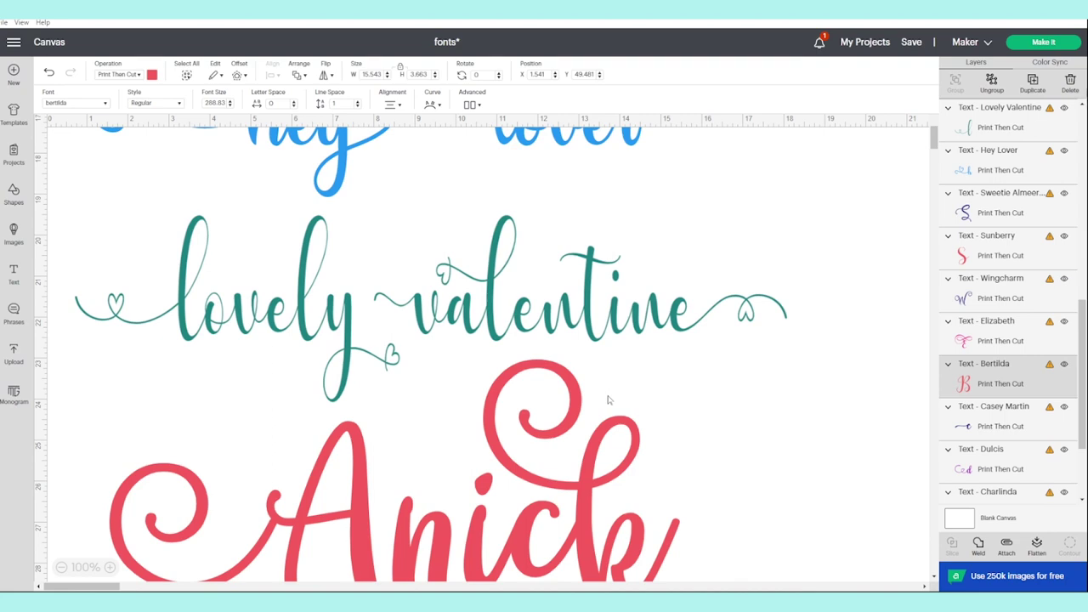
scroll(608, 399, "down", 6)
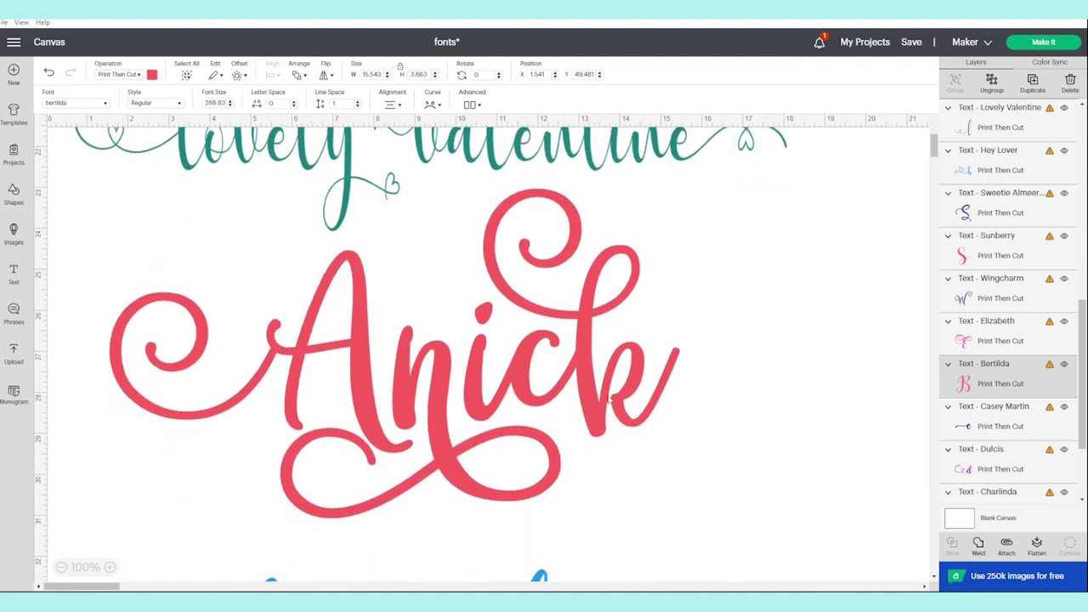
scroll(610, 400, "down", 2)
scroll(608, 399, "down", 4)
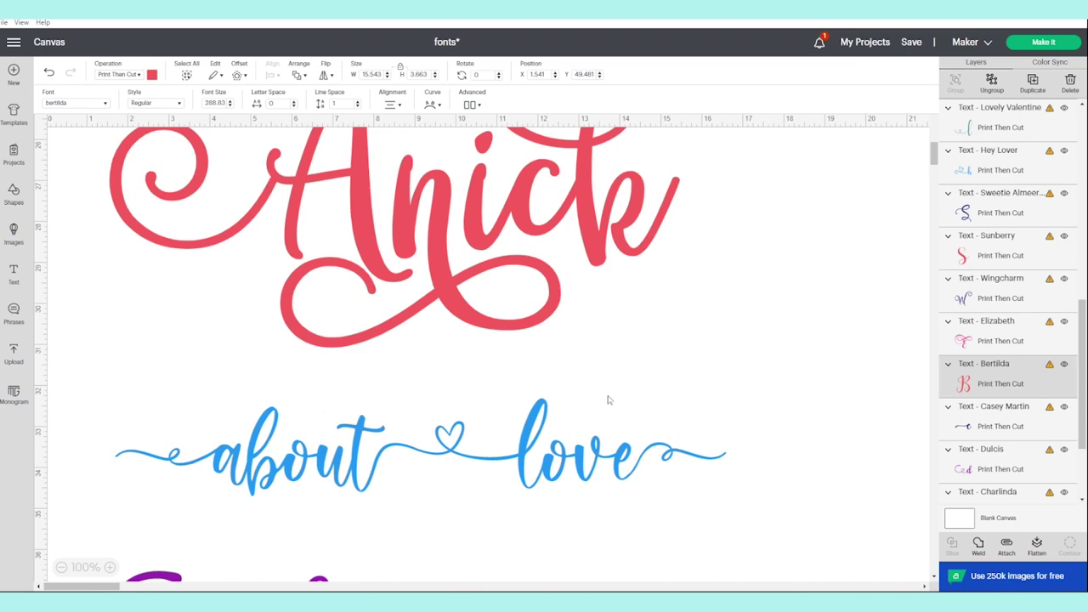
scroll(608, 400, "down", 20)
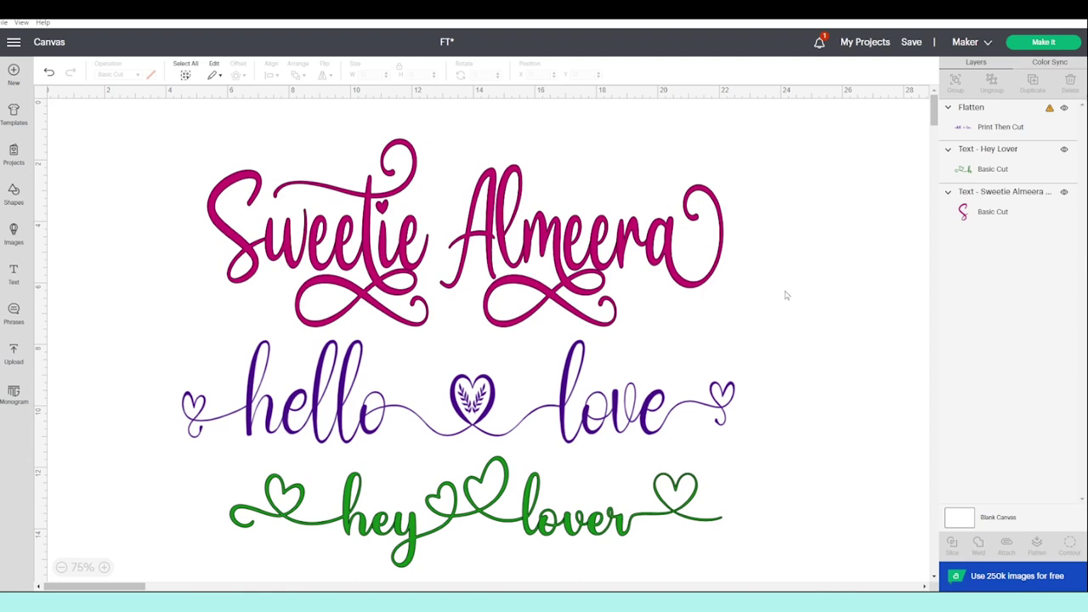
Add a new text object in the empty canvas area below the green hey lover text.
key("ctrl+v")
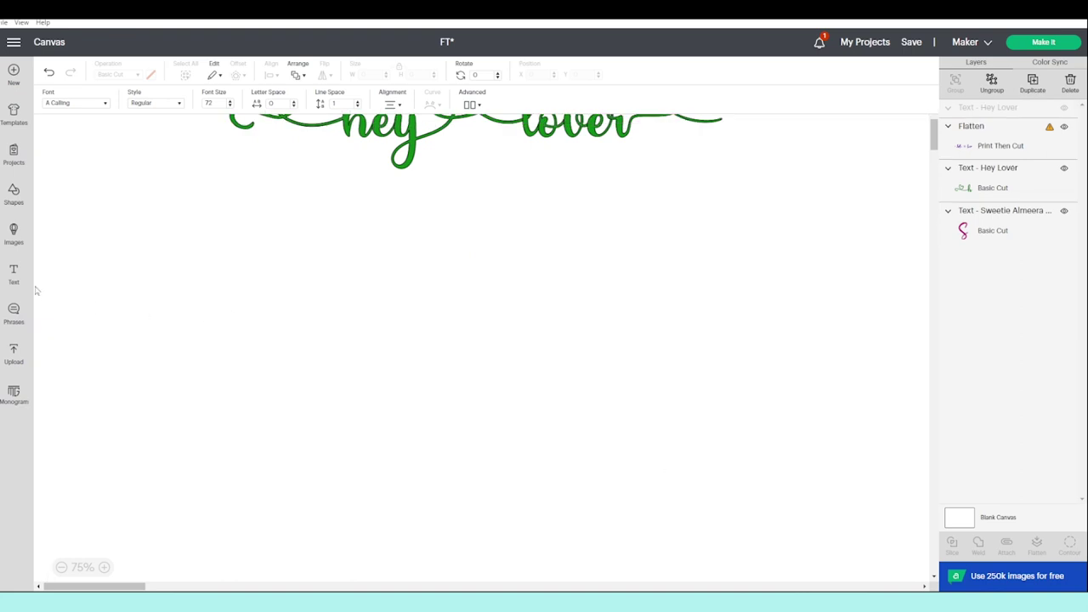
left_click(14, 272)
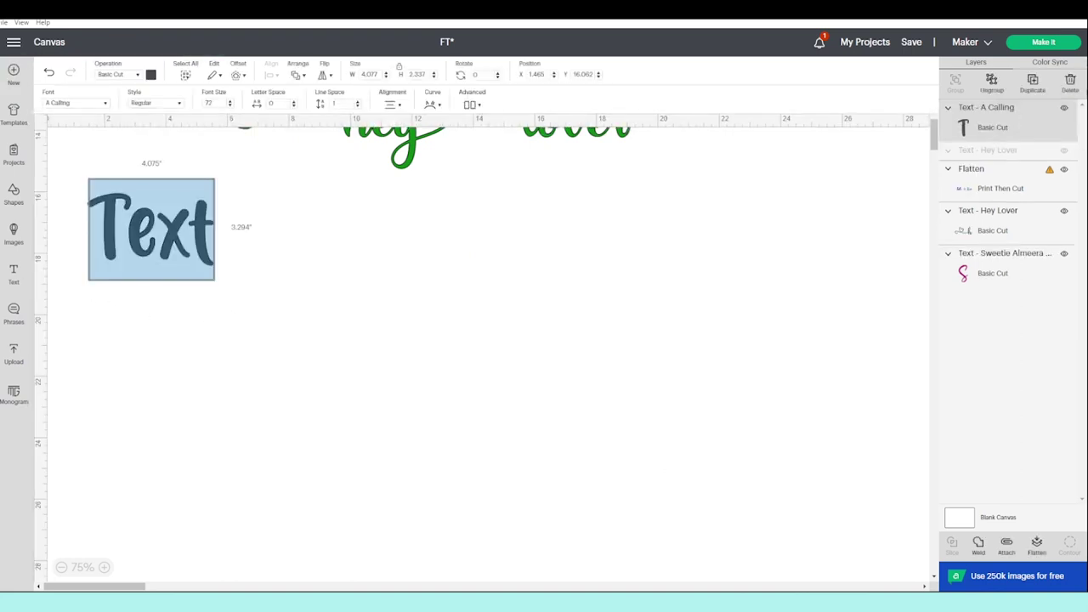
left_click(272, 302)
left_click_drag(205, 257, 316, 396)
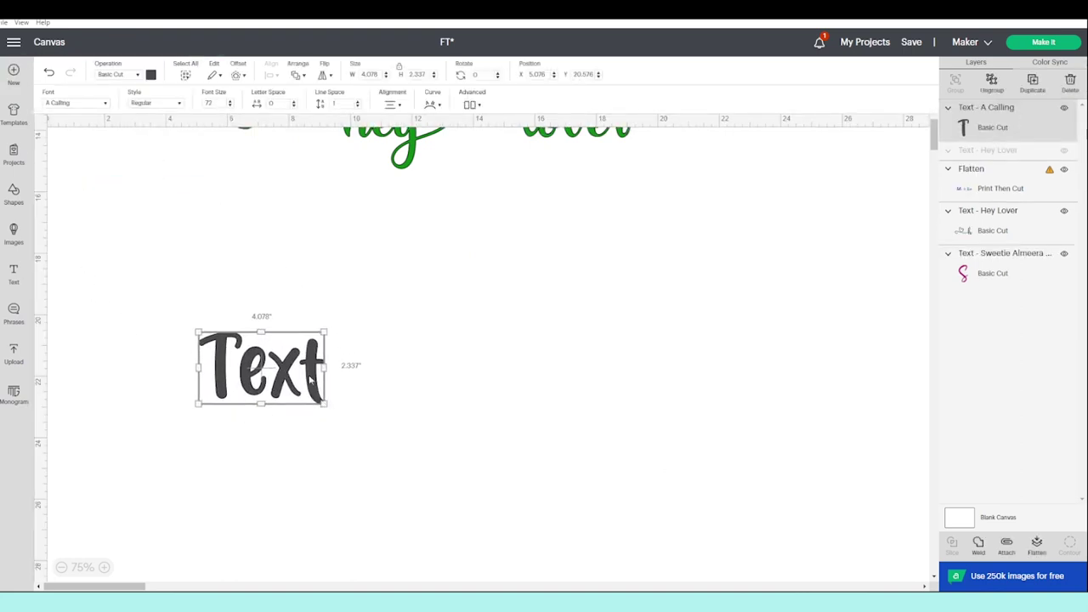
Replace the placeholder wording with "Sweetie Almeera" and move the text slightly up.
double_click(310, 381)
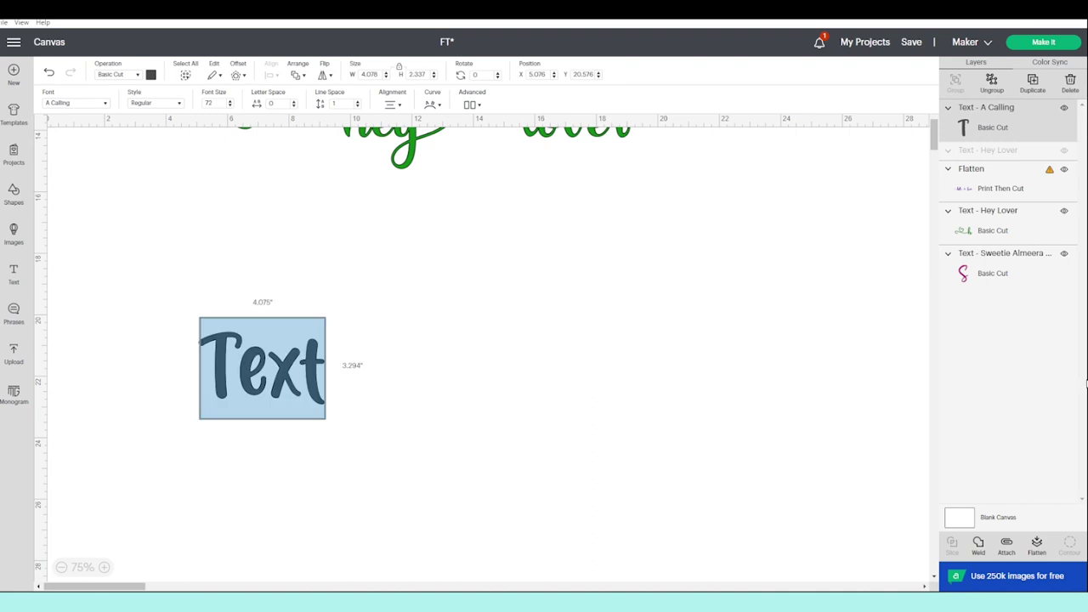
type("S")
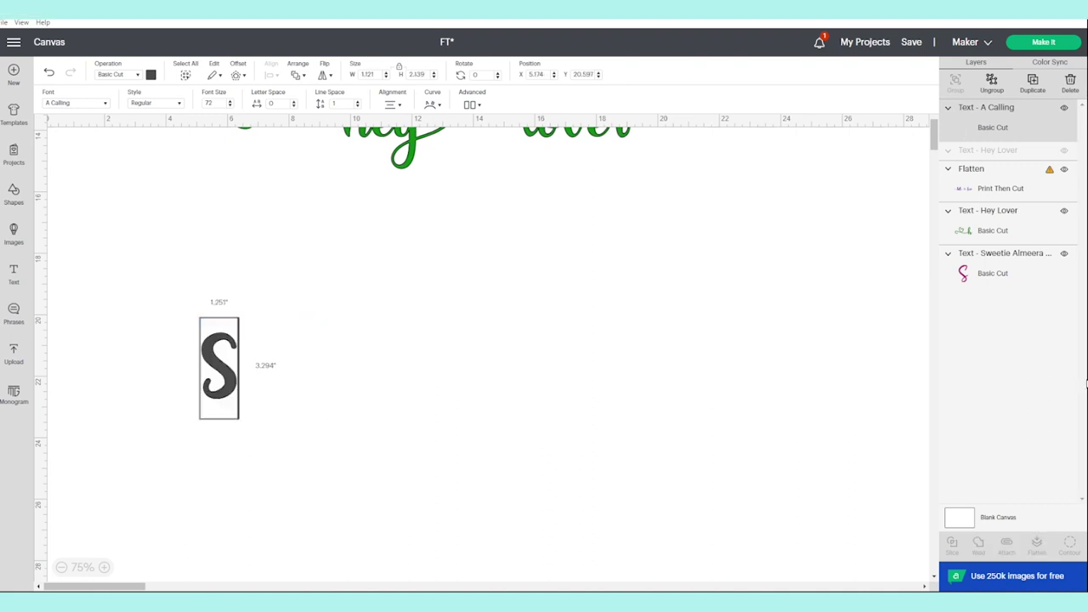
type("weetie")
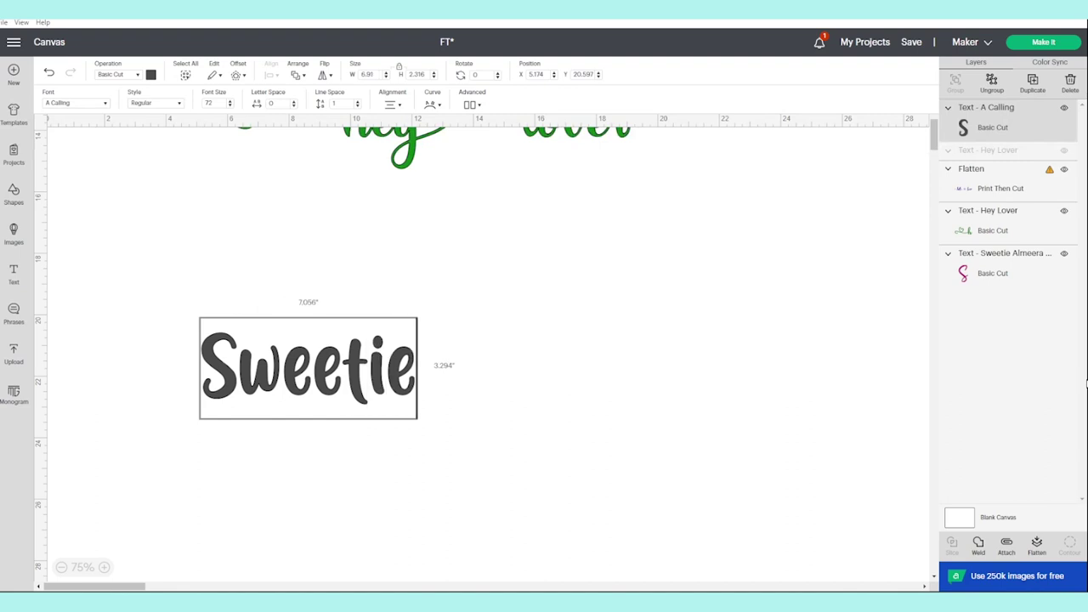
type(" Almeera")
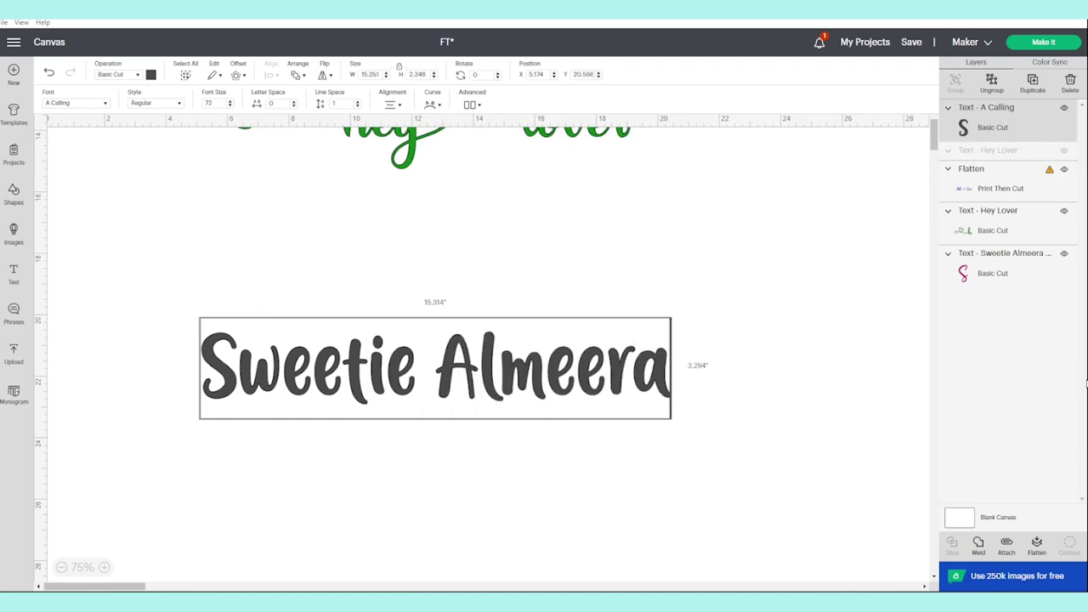
left_click(499, 471)
left_click_drag(458, 387, 454, 357)
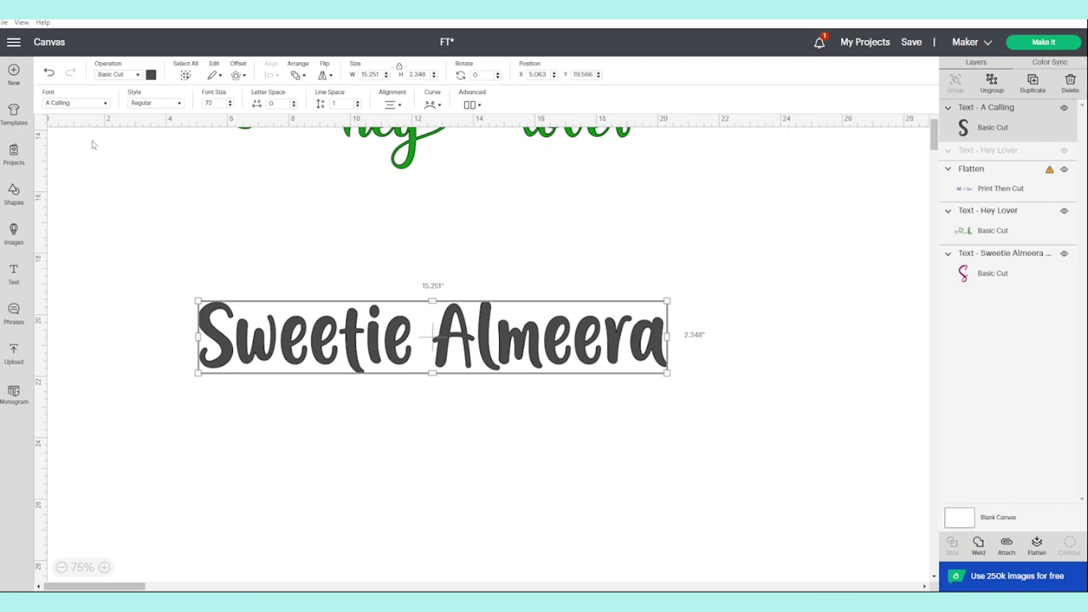
Search the system fonts for "sweetie" and apply Sweetie Almeera Script to the new text.
left_click(92, 107)
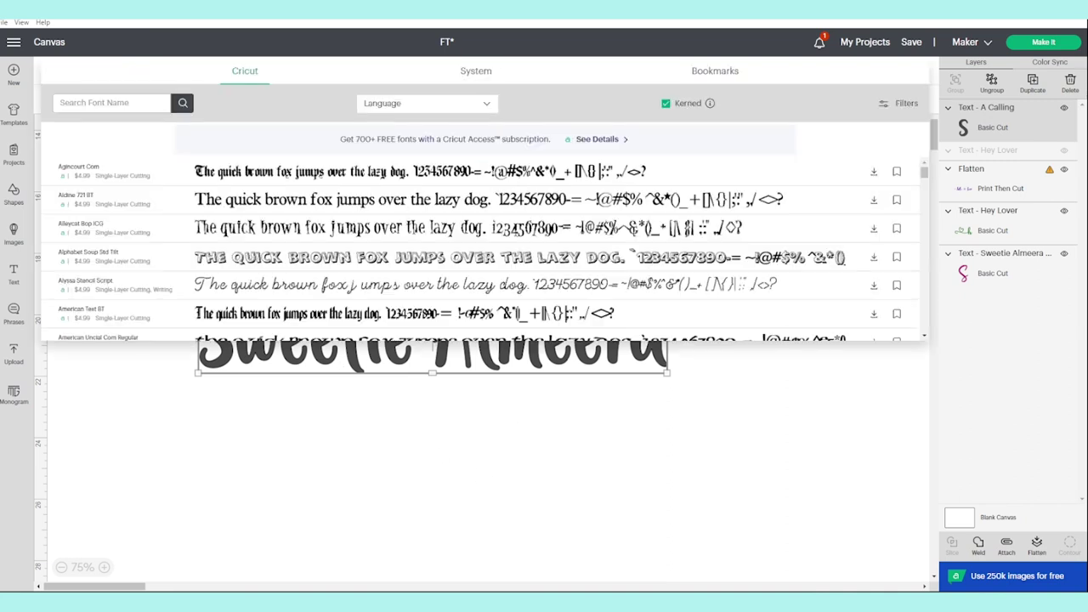
left_click(479, 73)
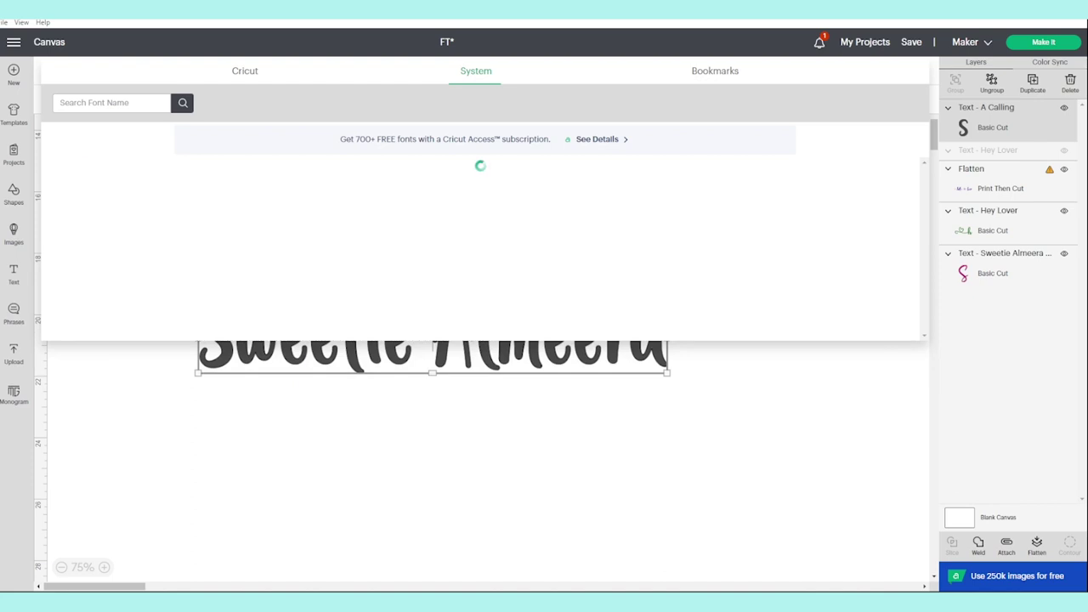
type("sw")
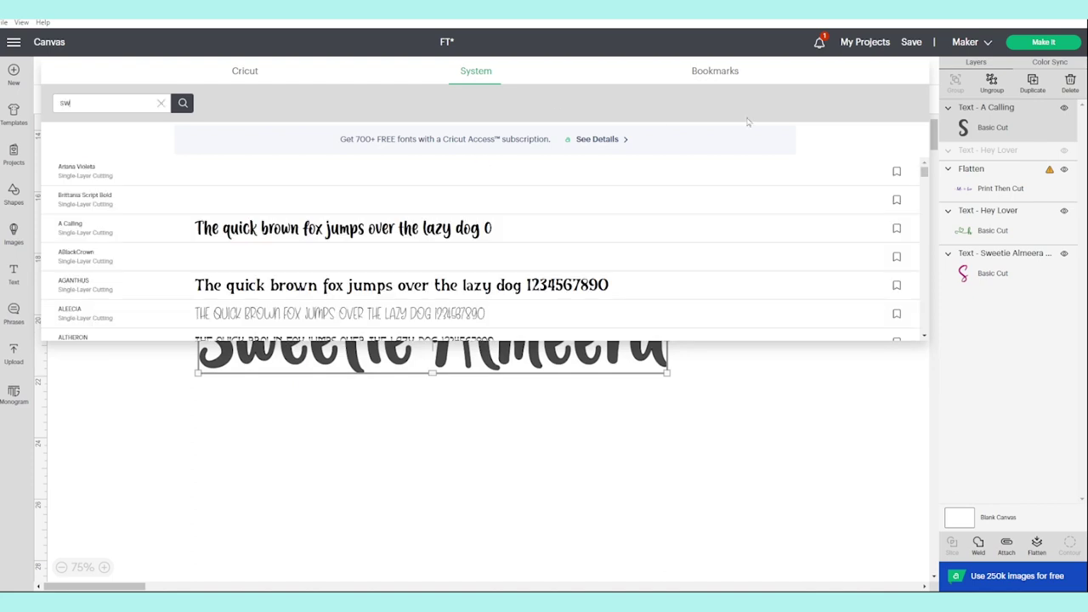
type("eetie")
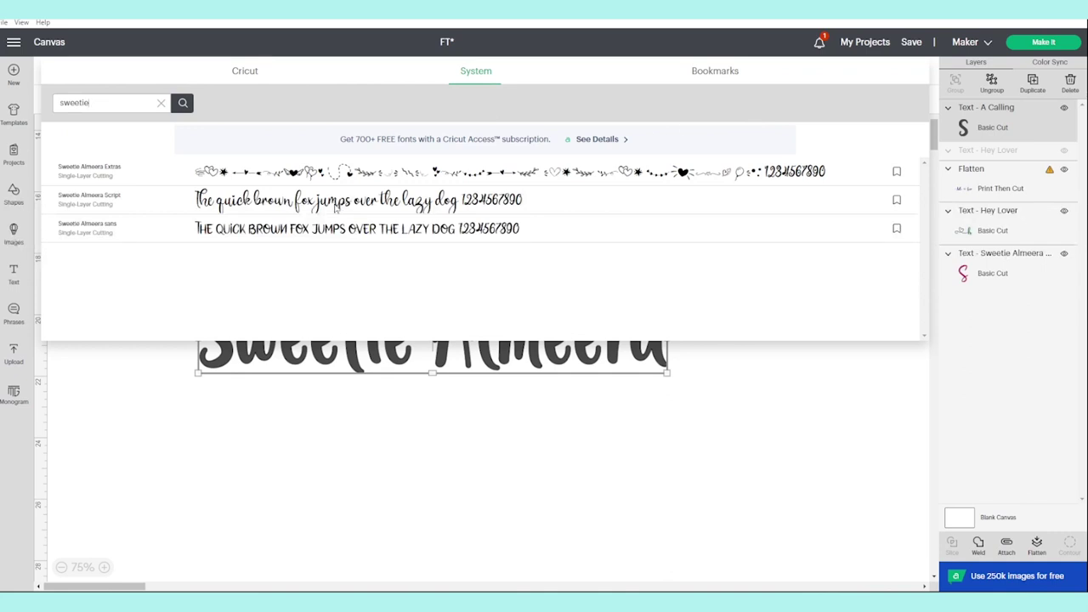
left_click(338, 206)
left_click_drag(625, 353, 605, 343)
left_click(665, 403)
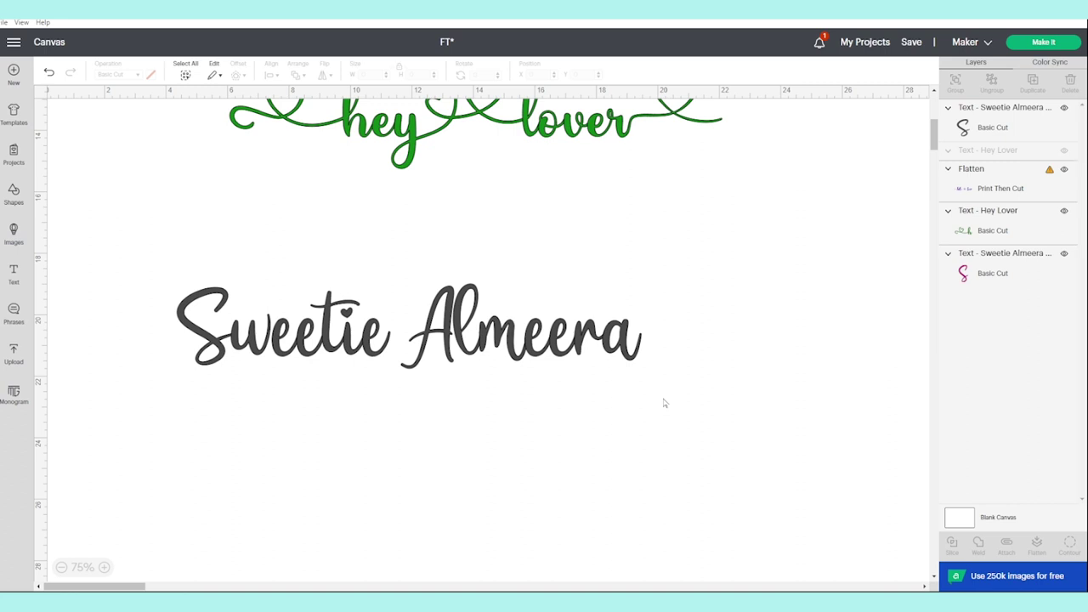
Try adding the characters "])]" after the last letter of the black Sweetie Almeera text.
left_click(614, 345)
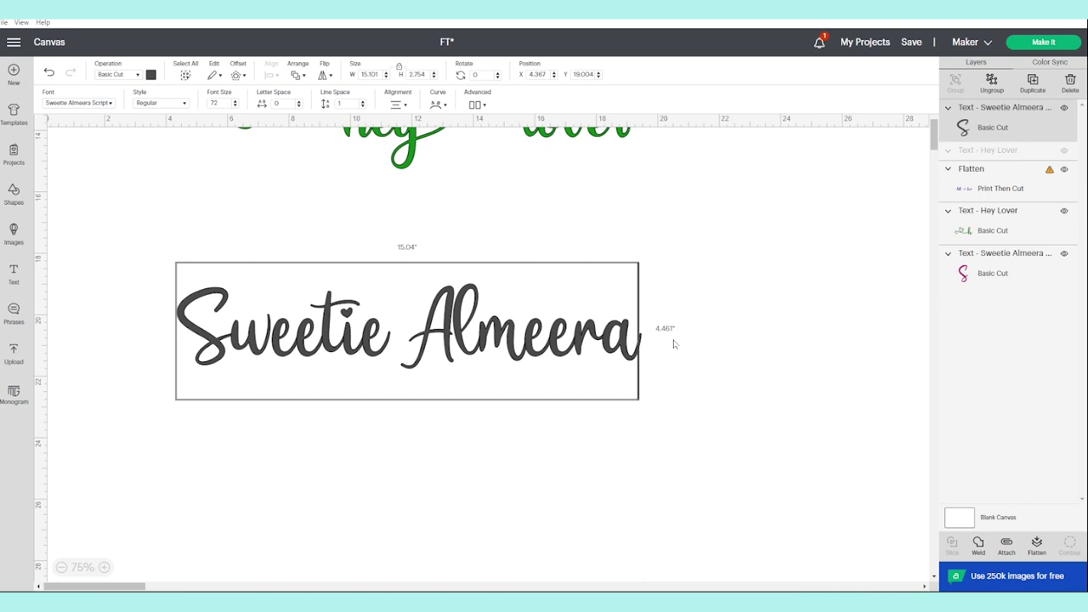
type("]")
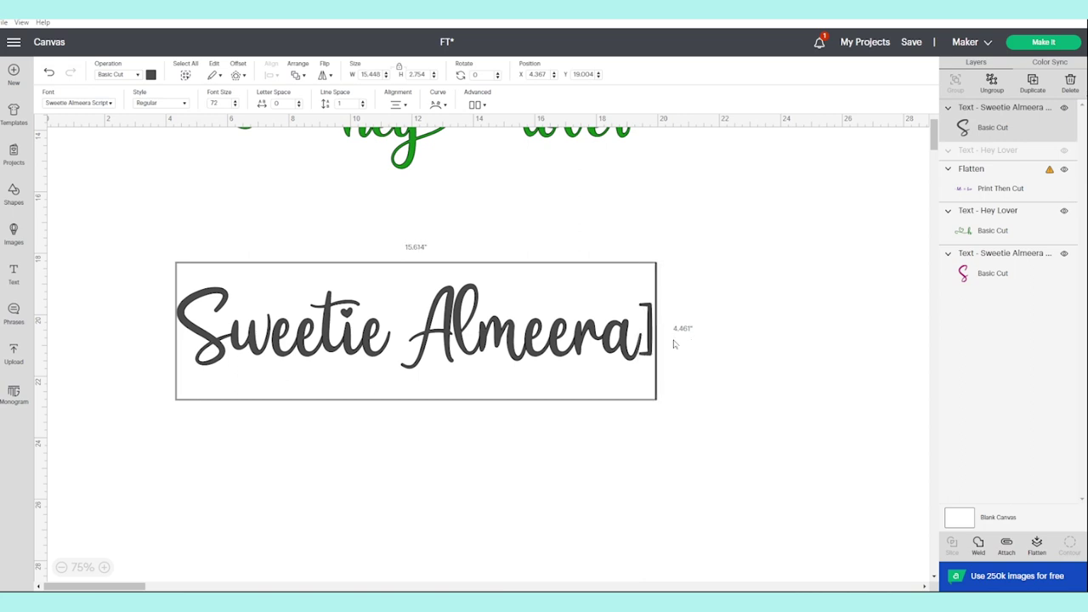
type(")")
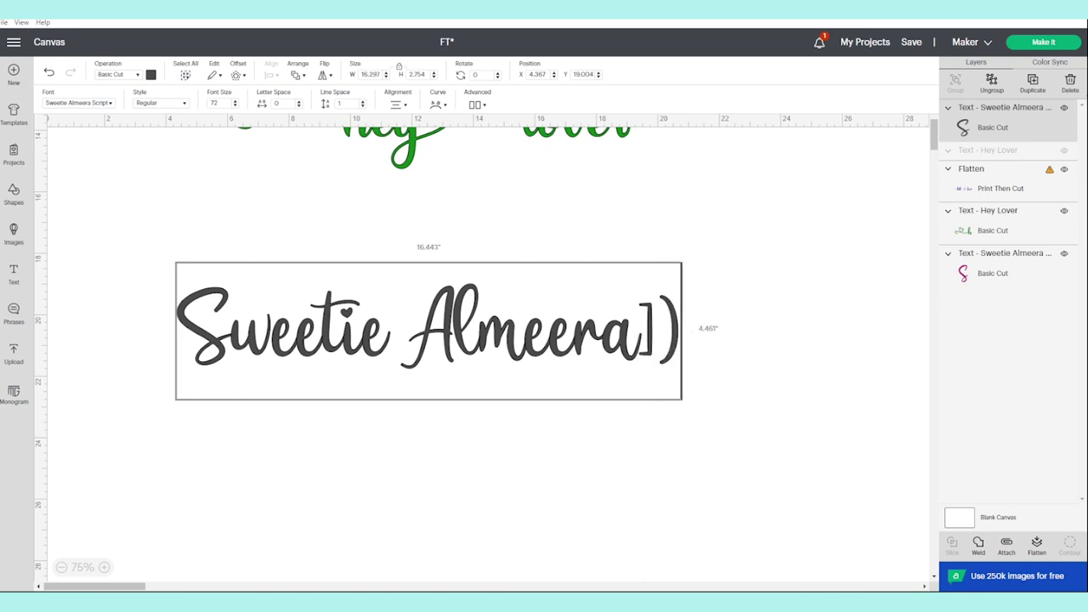
type("]")
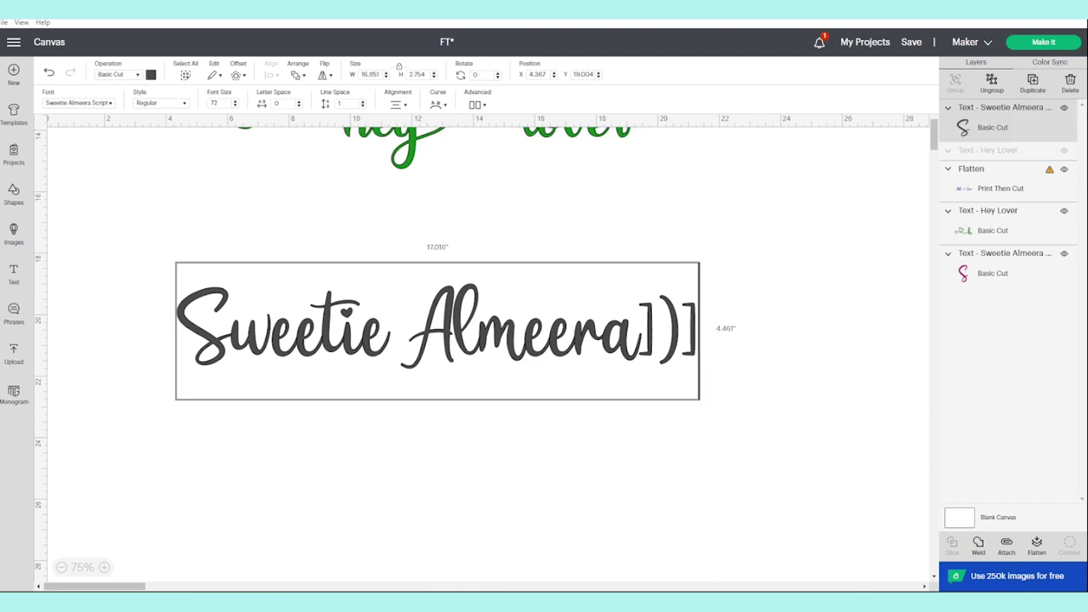
key("BackSpace")
key("BackSpace")
key("BackSpace")
left_click(673, 340)
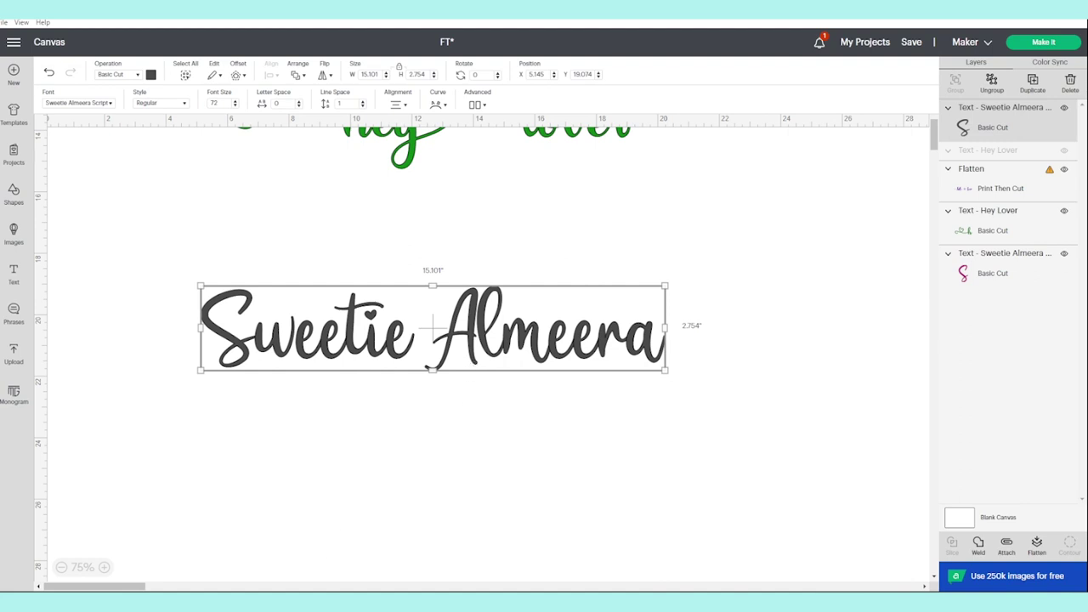
Switch to the character map app, filter the font families by "swee" and open Sweetie Almeera Script.
key("alt+Tab")
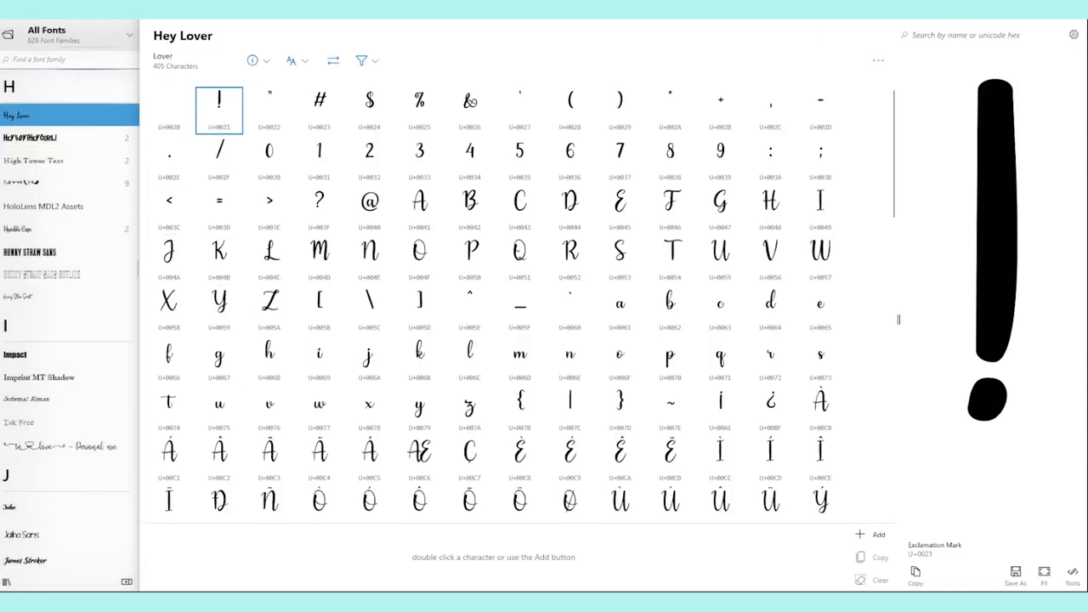
type("h")
key("BackSpace")
type("swee")
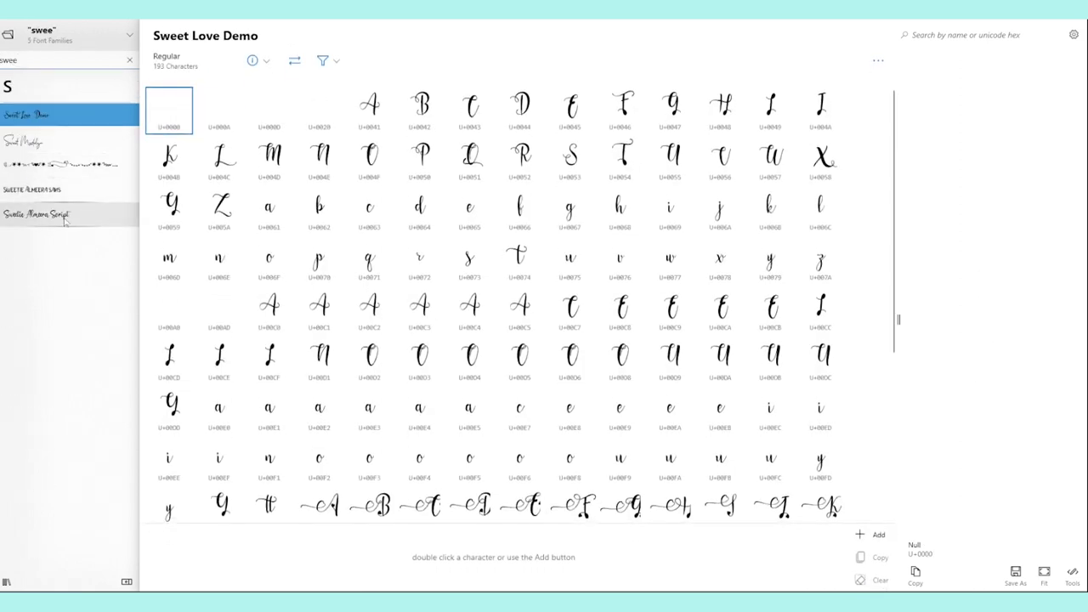
left_click(51, 215)
Copy the swash capital S, U+E082, from the Sweetie Almeera Script characters.
scroll(568, 221, "down", 5)
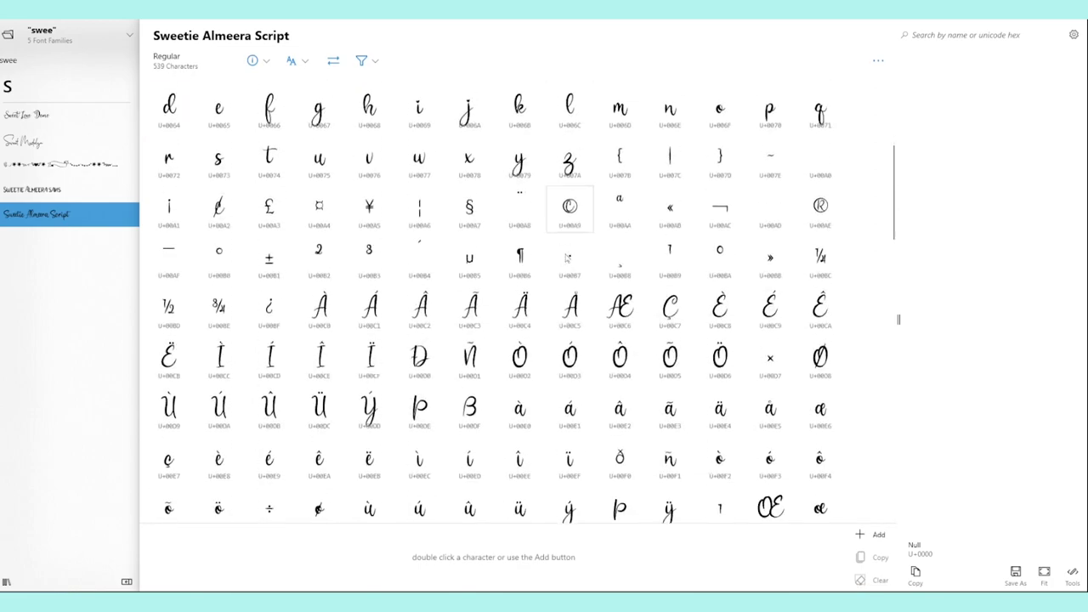
scroll(568, 257, "down", 10)
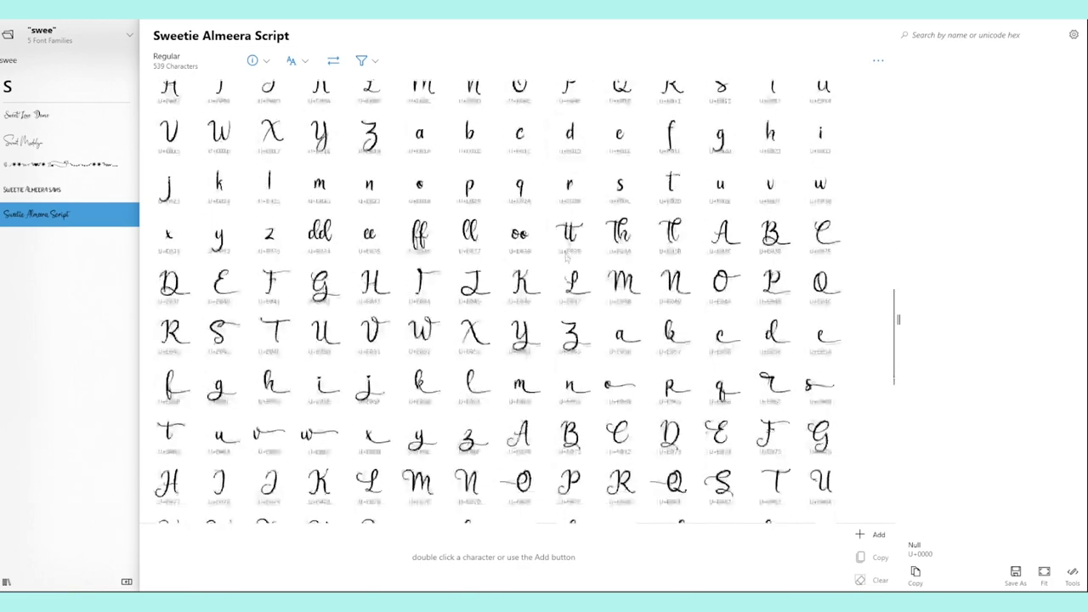
scroll(566, 258, "down", 3)
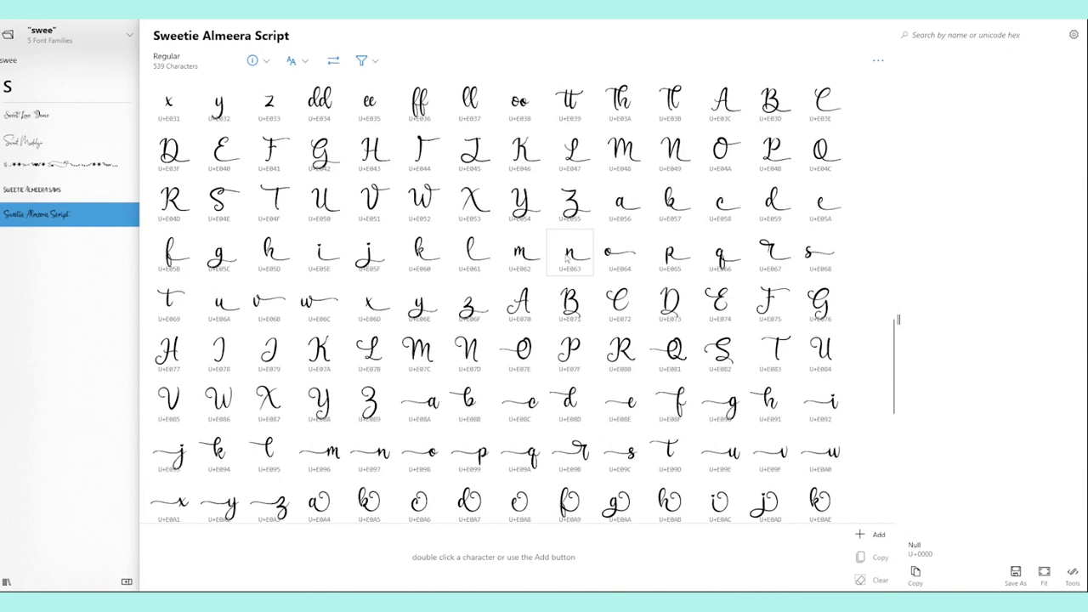
scroll(568, 255, "down", 2)
left_click(721, 285)
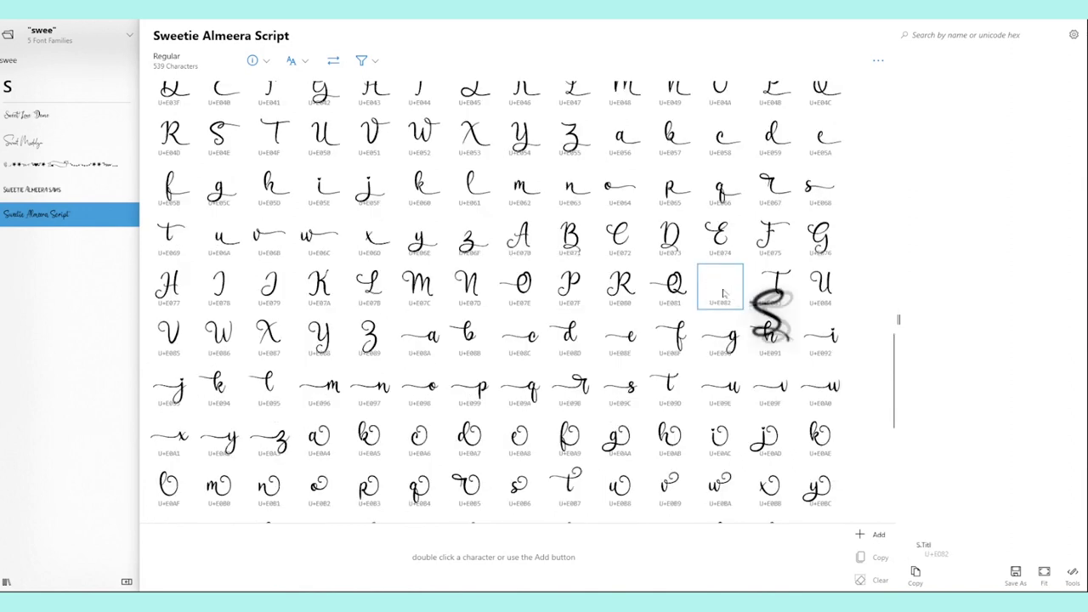
left_click(916, 575)
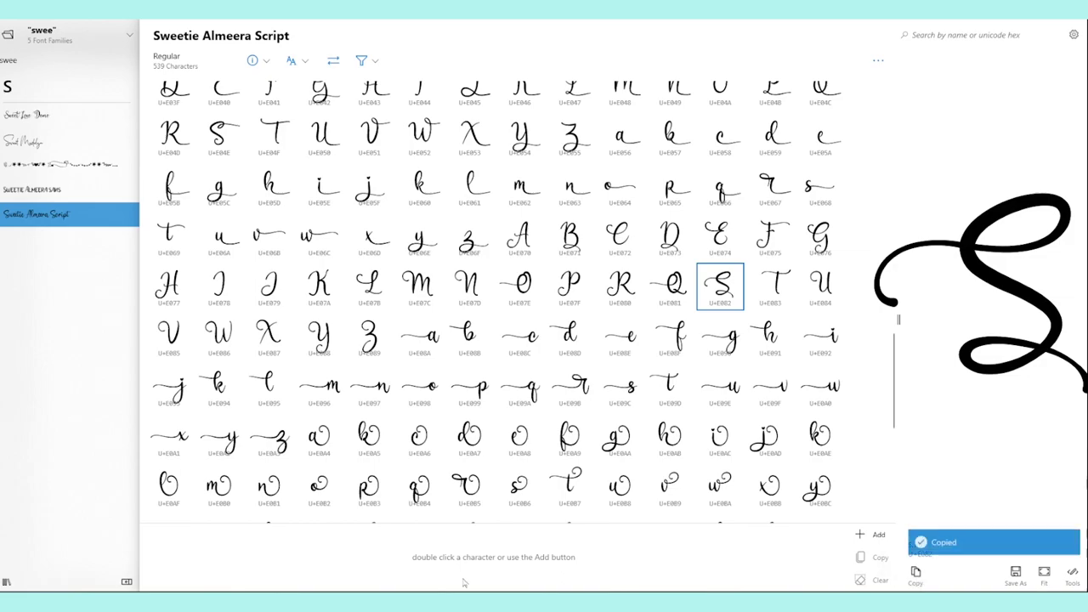
Switch back to Cricut Design Space and replace the capital S of the black Sweetie Almeera text with the copied swash S.
key("alt+Tab")
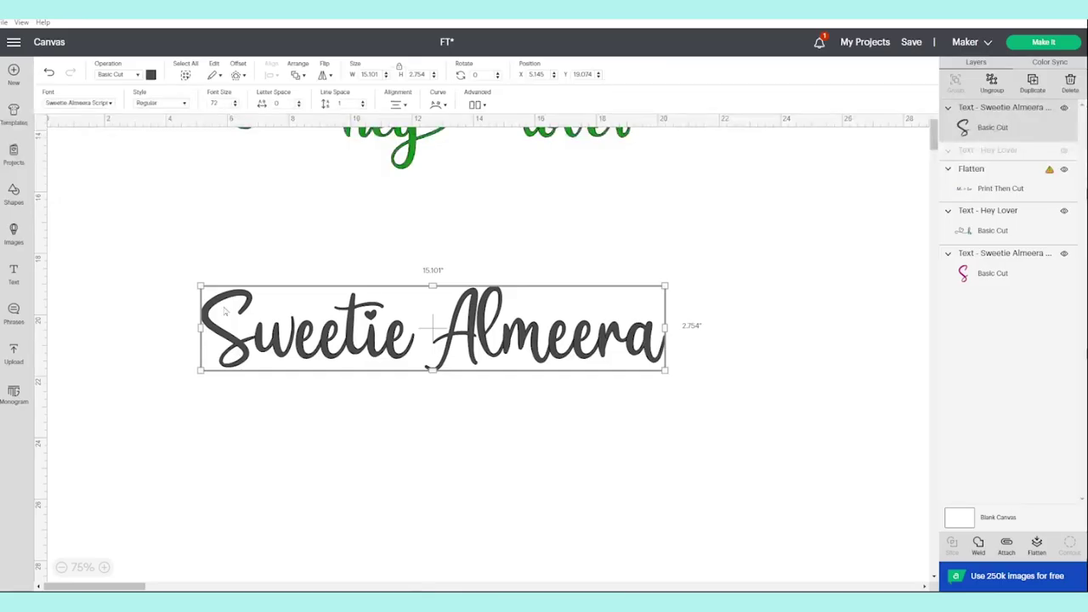
left_click(226, 311)
left_click(248, 345)
double_click(249, 346)
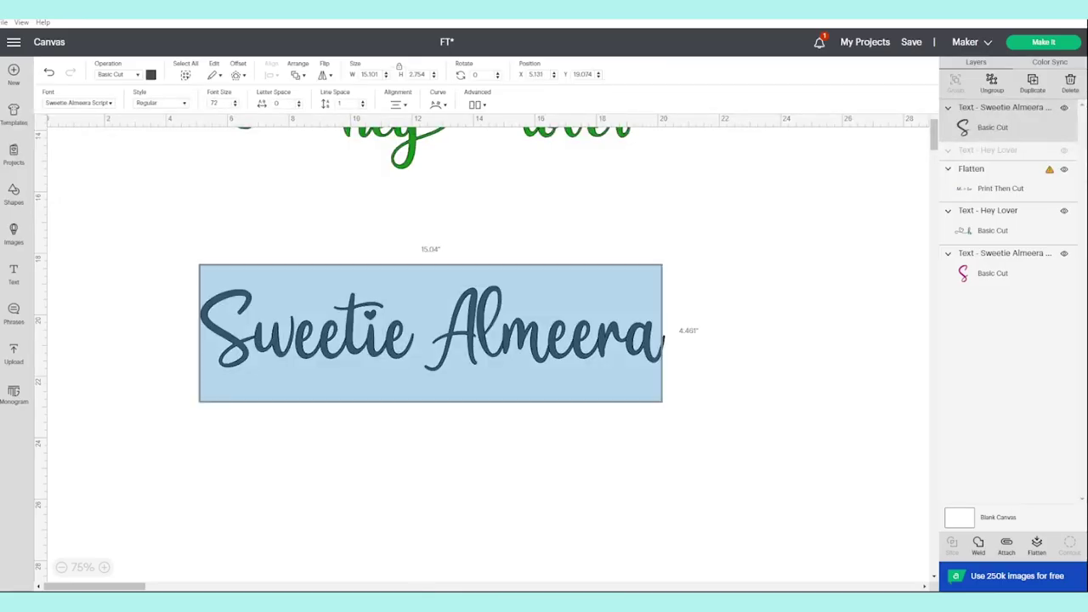
left_click_drag(202, 336, 255, 336)
key("ctrl+v")
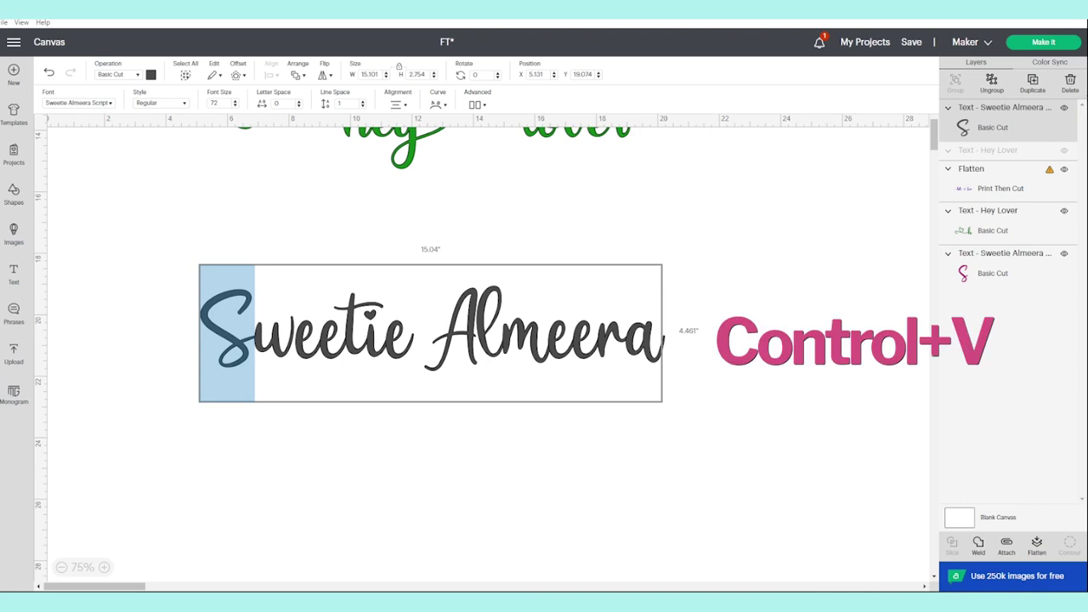
left_click(467, 436)
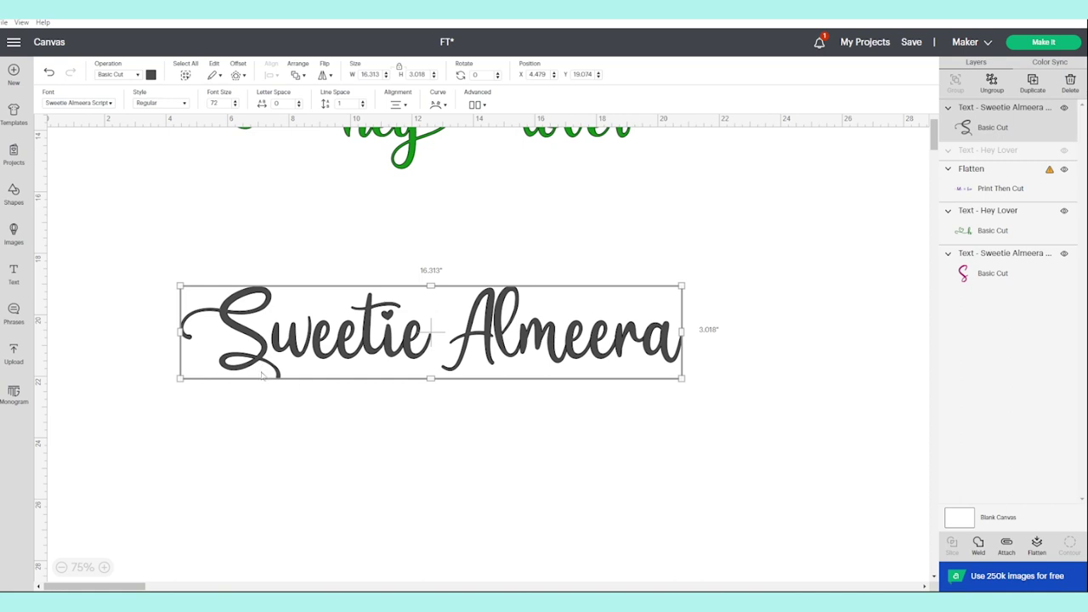
Replace the t in "Sweetie" with the swash t, U+E0D1, copied from the Sweetie Almeera Script characters in the character map app.
double_click(367, 345)
left_click(362, 340)
key("shift+Right")
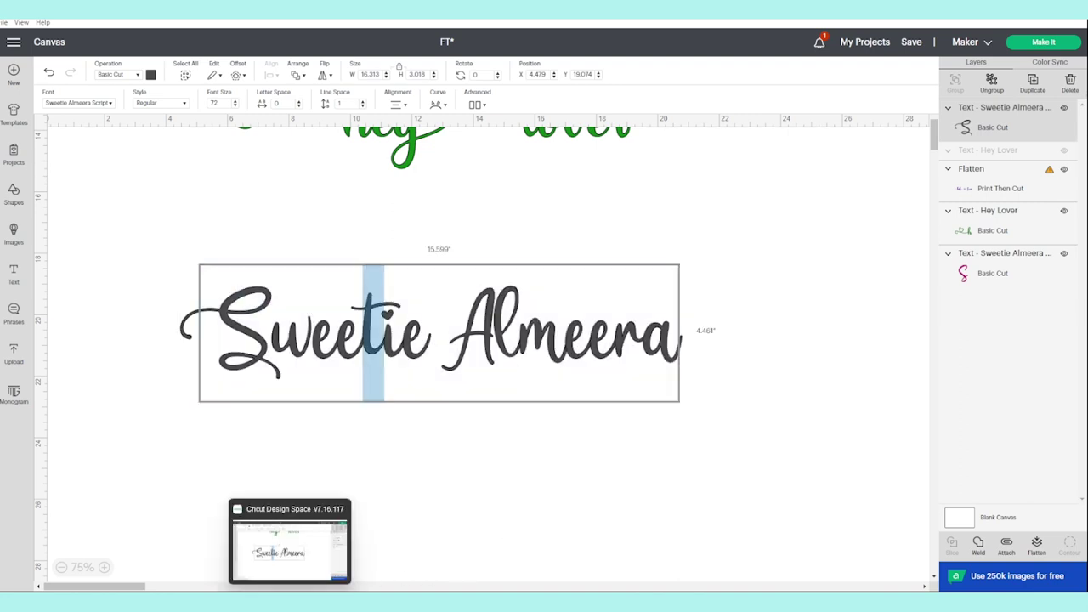
key("alt+Tab")
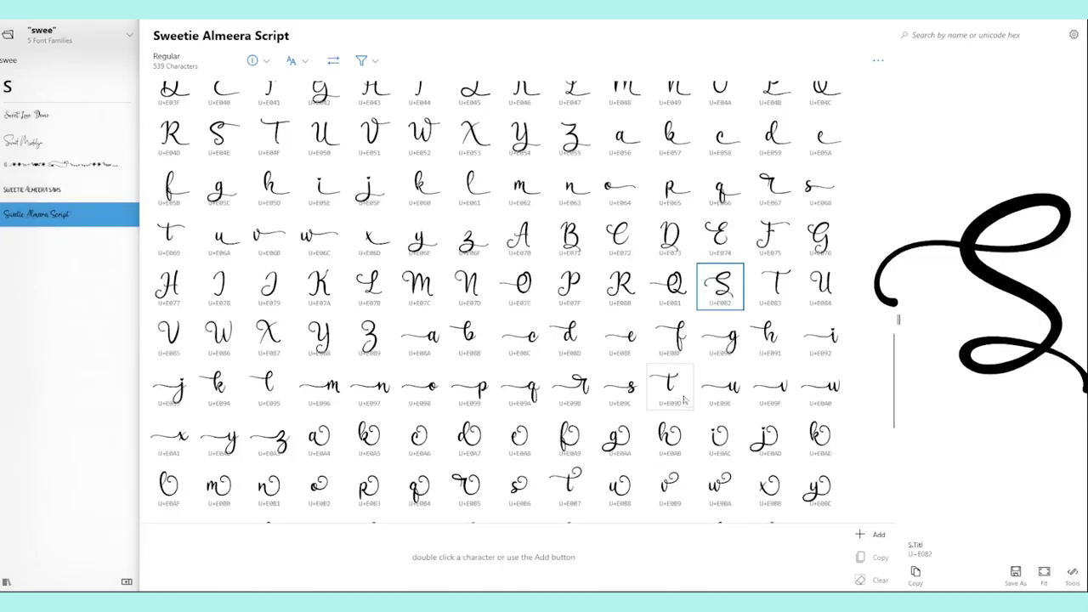
scroll(681, 391, "down", 3)
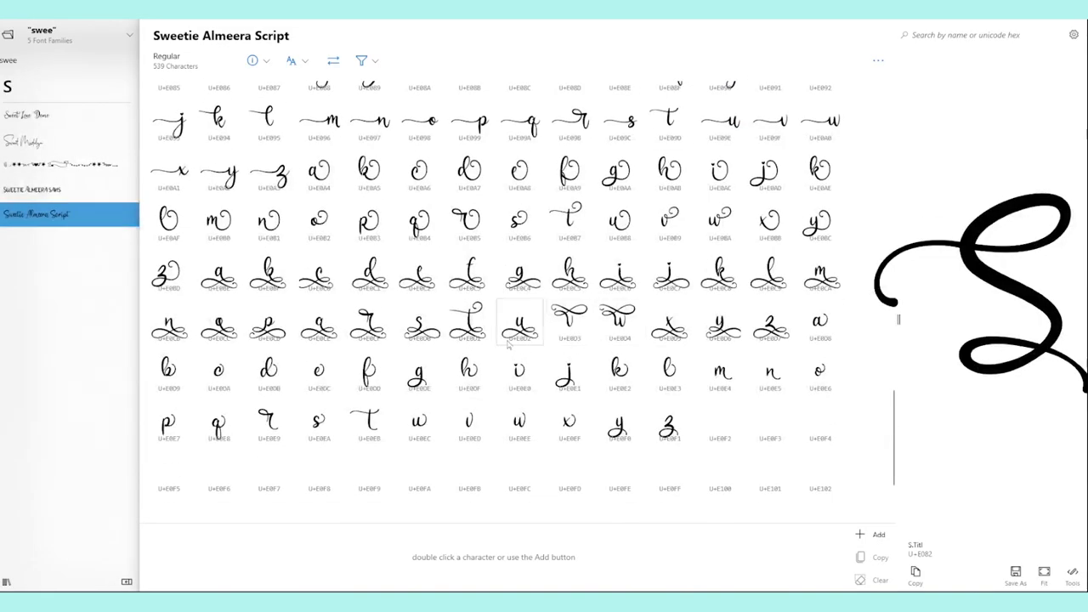
left_click(470, 322)
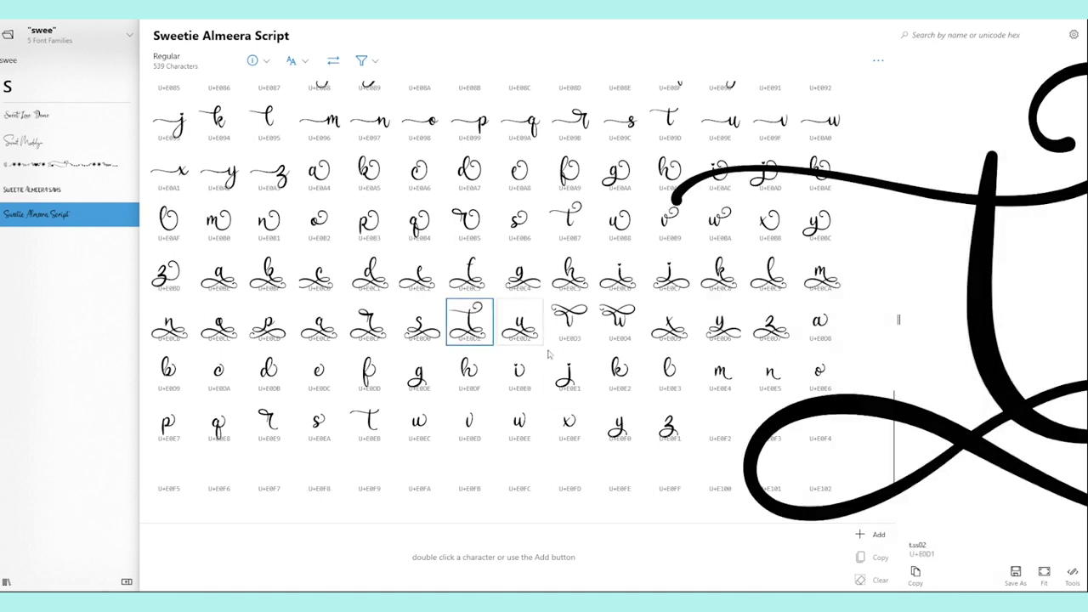
left_click(915, 573)
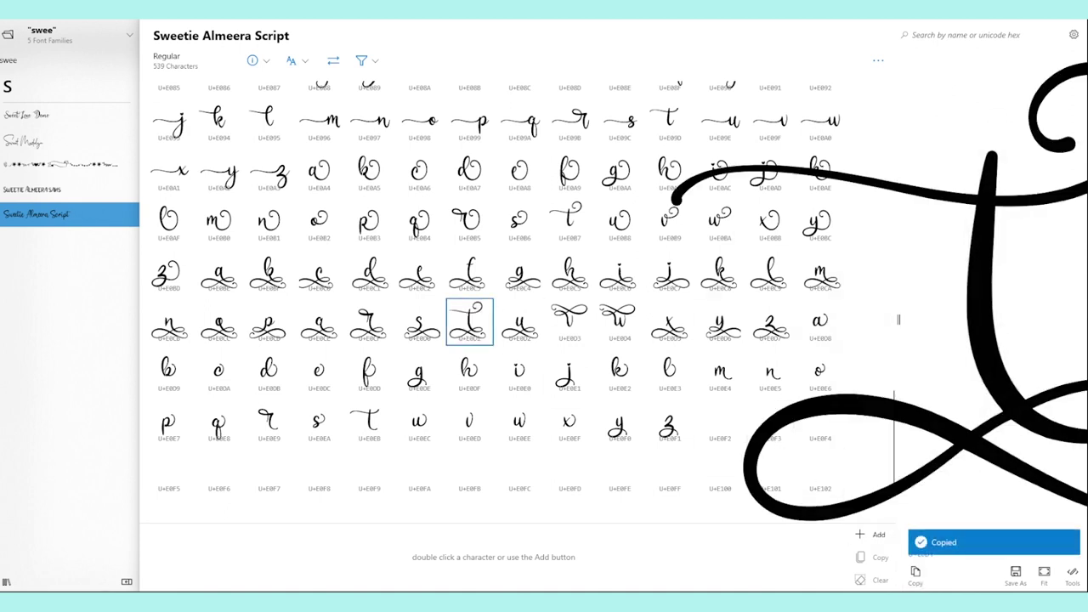
key("alt+Tab")
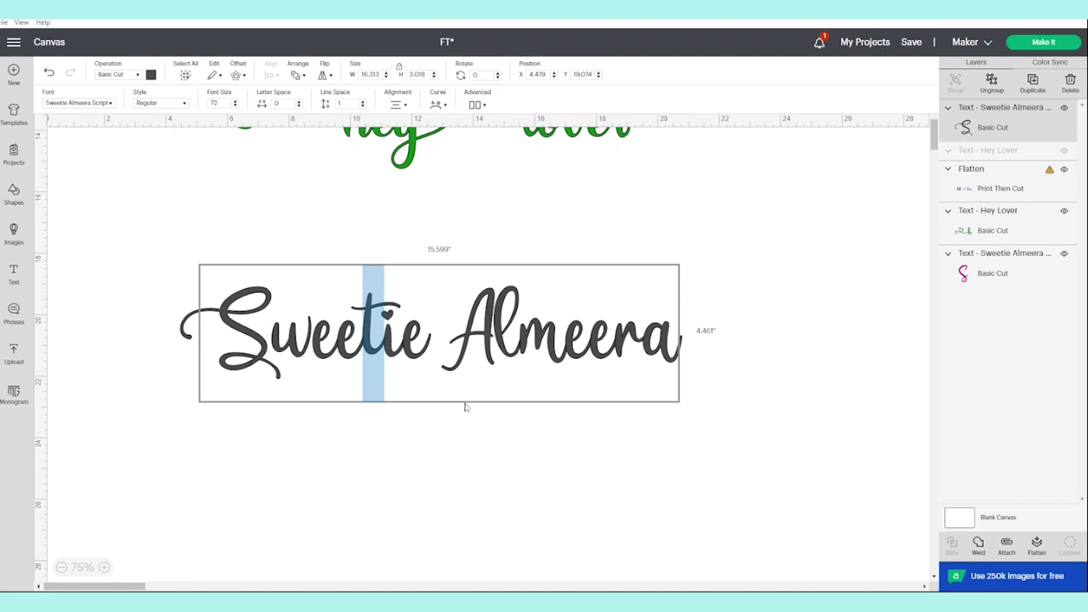
key("ctrl+v")
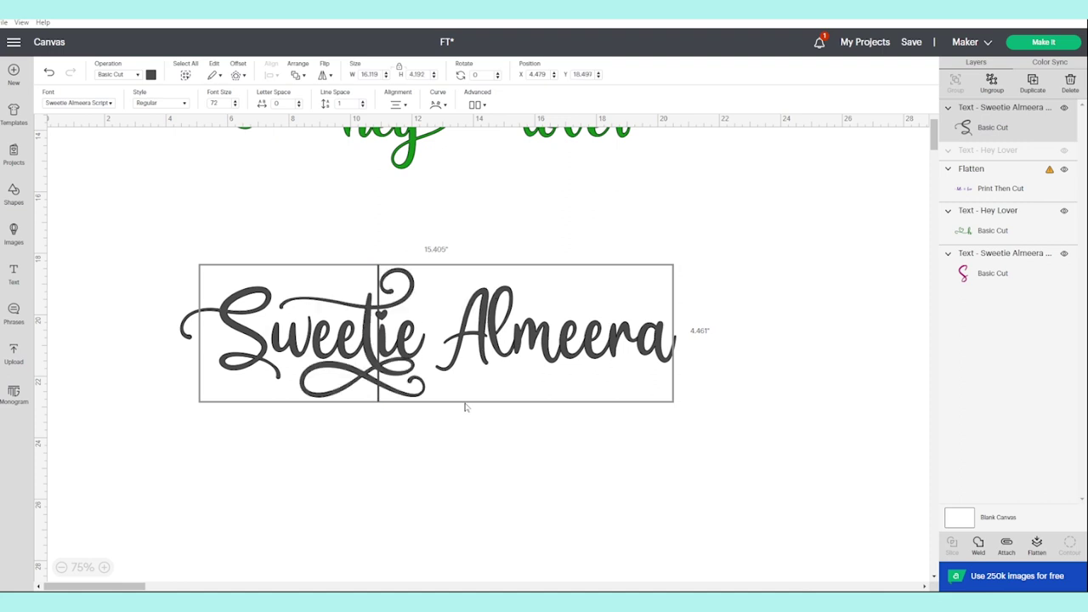
left_click(488, 446)
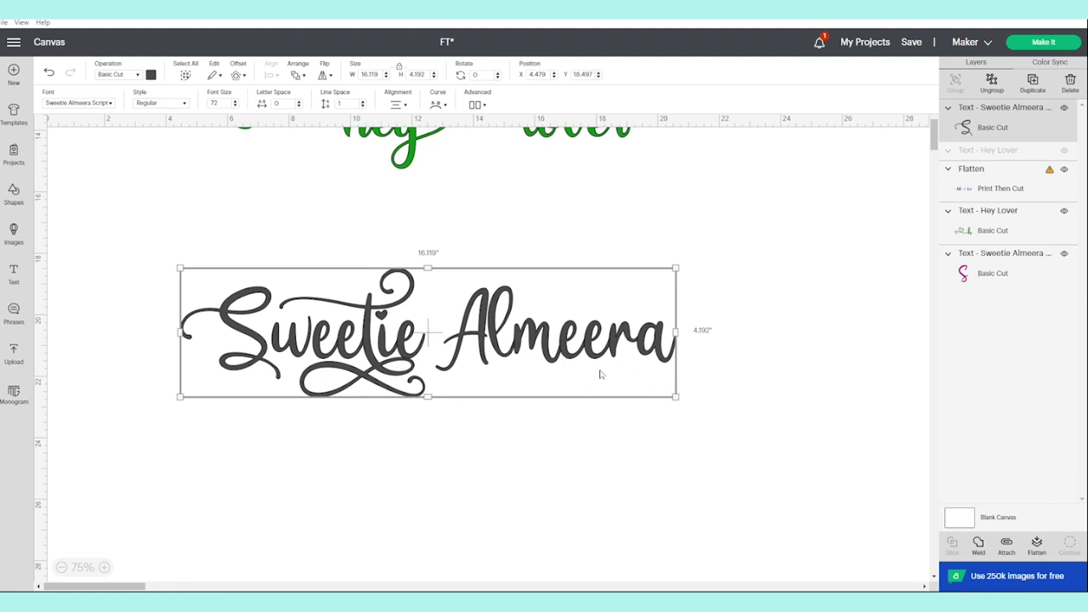
Replace the m in "Almeera" with the swash m, U+E0CA, copied from the character map app.
double_click(554, 362)
left_click(515, 340)
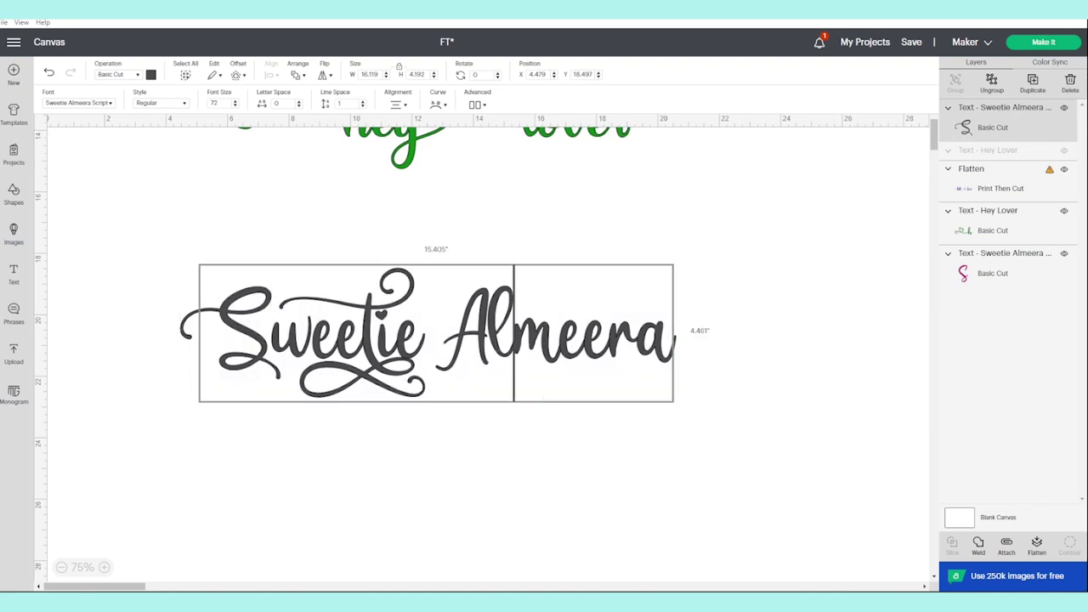
left_click_drag(515, 341, 559, 340)
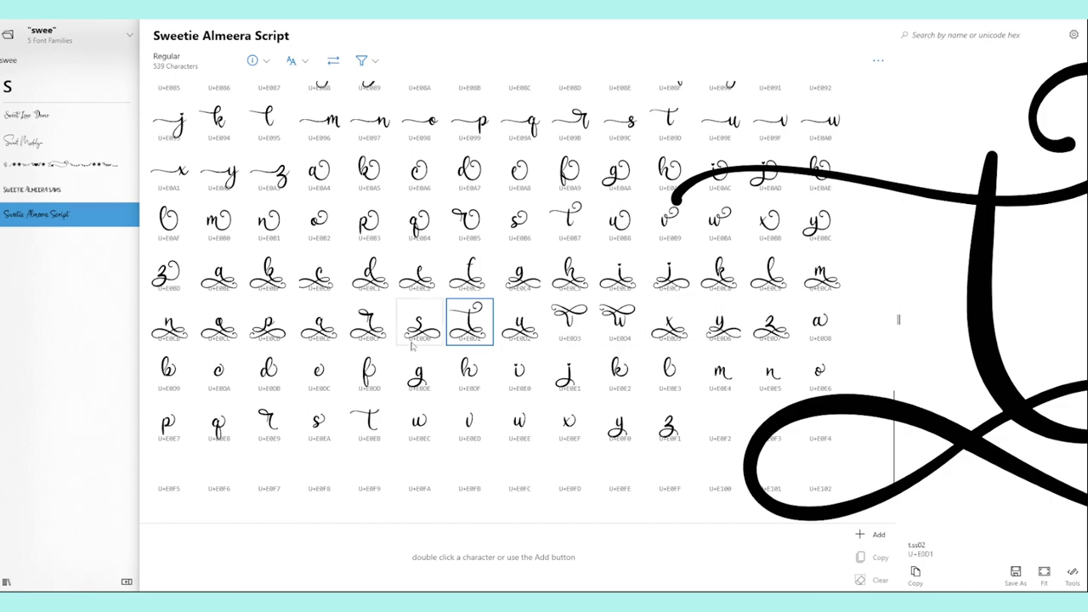
left_click(820, 276)
left_click(915, 573)
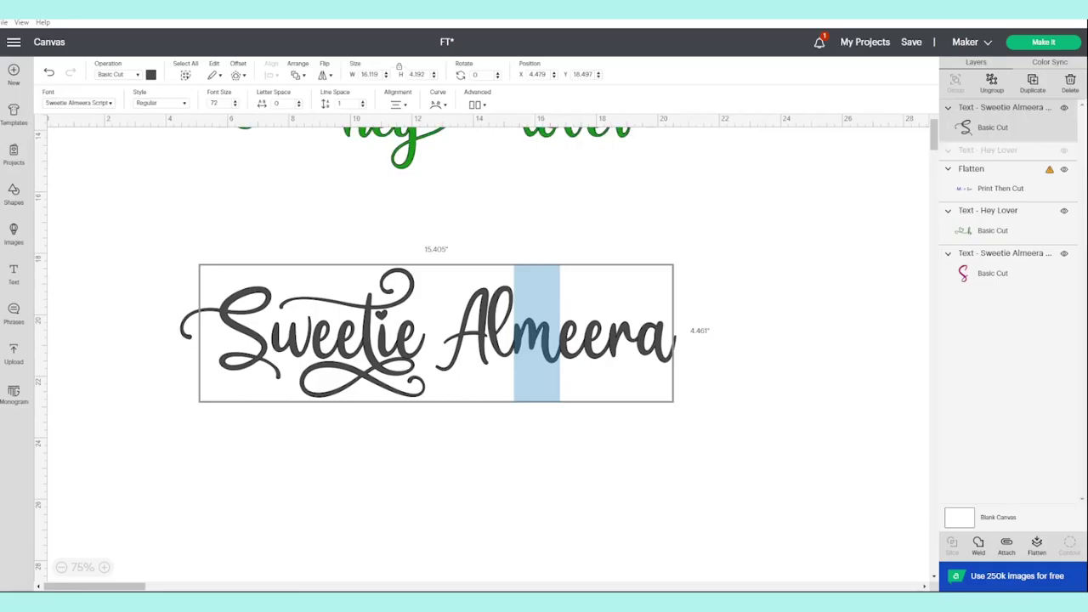
key("ctrl+v")
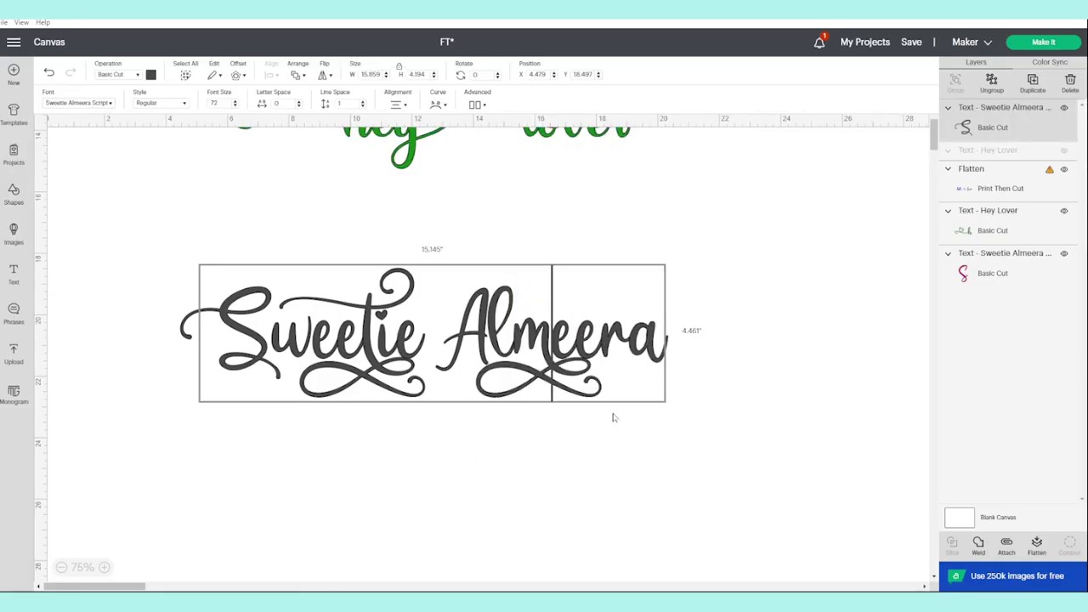
Replace the final a of "Almeera" with the curled a, U+E0A4, copied from the character map app.
key("ctrl+a")
key("Right")
key("shift+Left")
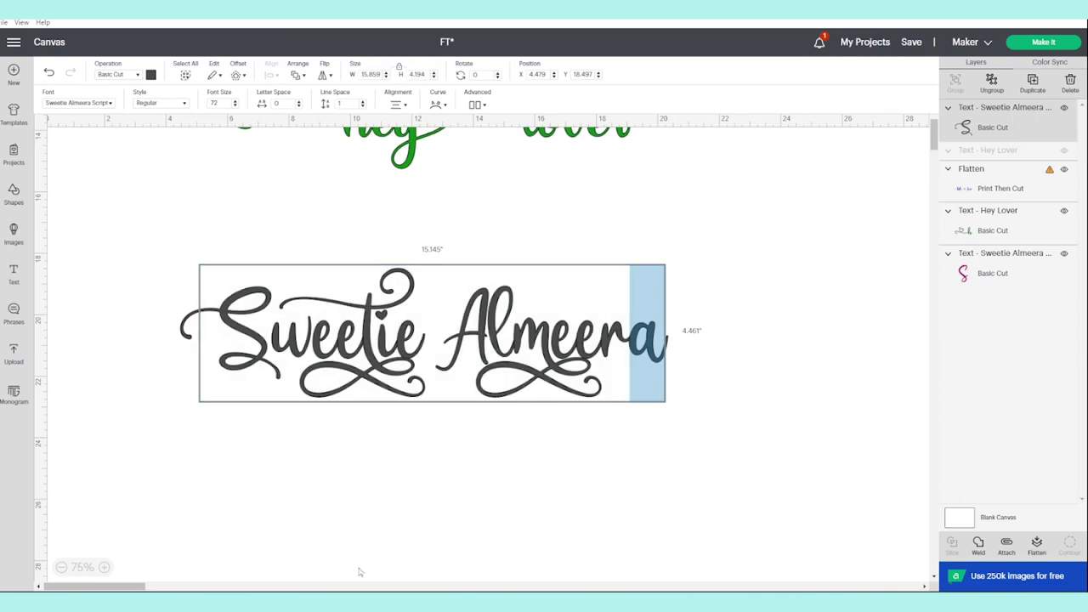
left_click(291, 588)
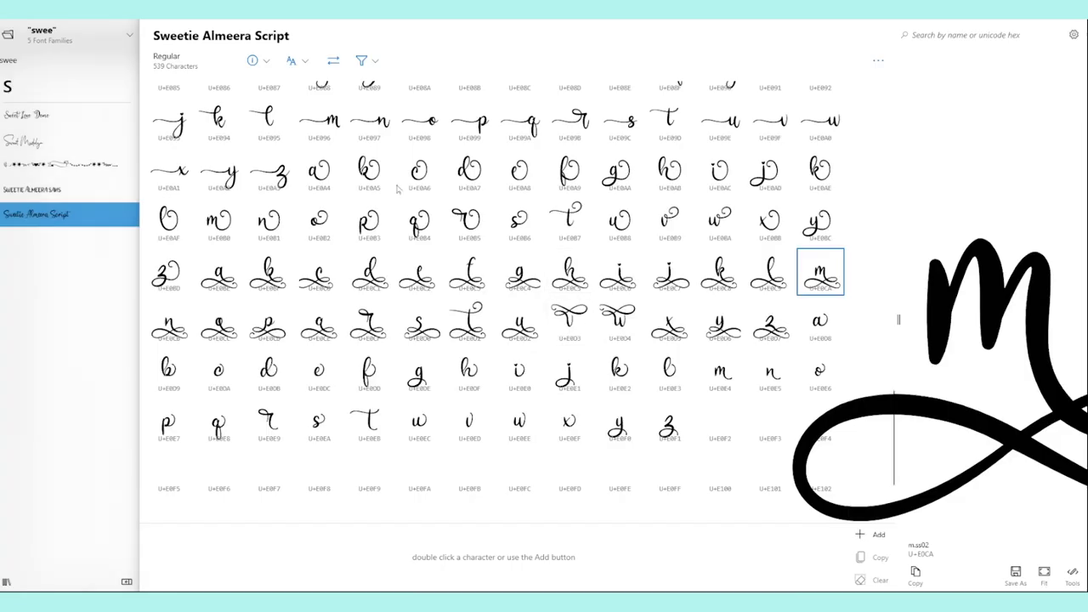
left_click(319, 171)
left_click(915, 574)
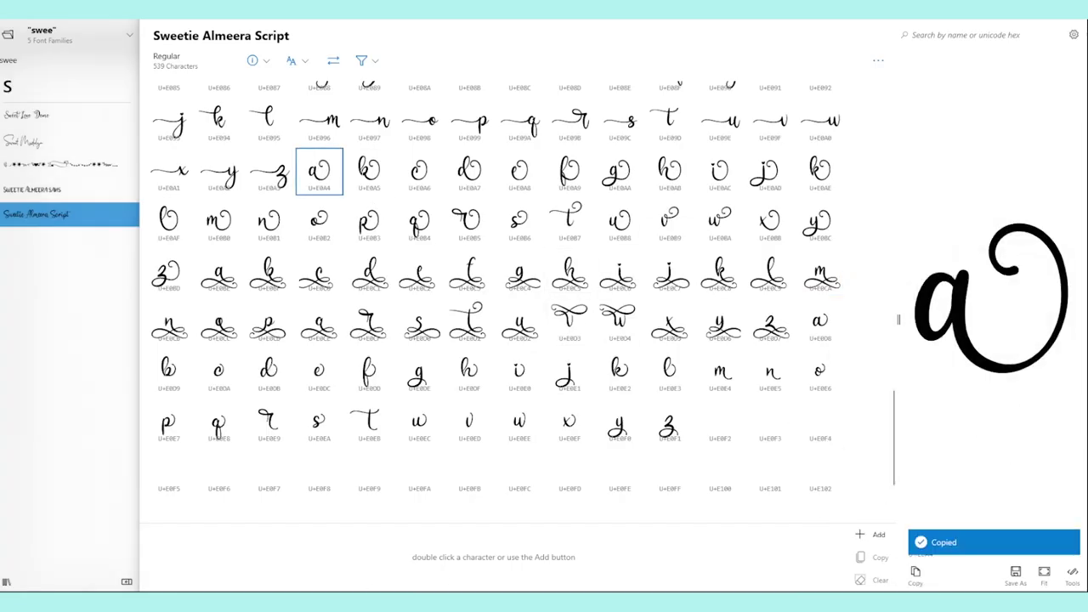
key("alt+Tab")
key("ctrl+v")
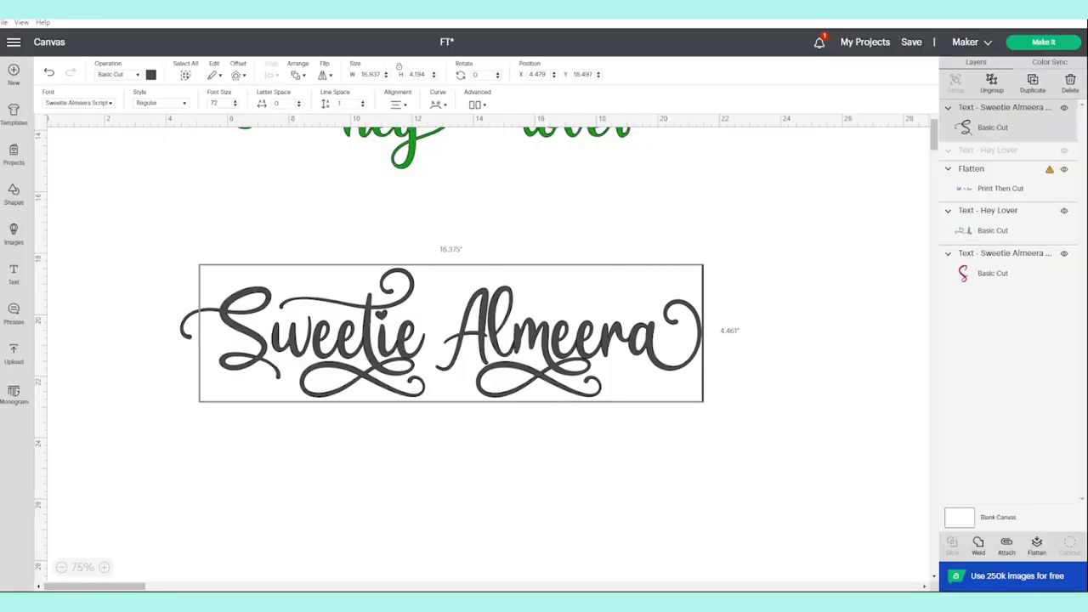
Replace the last e of "Sweetie" with the e with a short tail, U+E0DC, from the character map app, and deselect the text.
key("shift+Right")
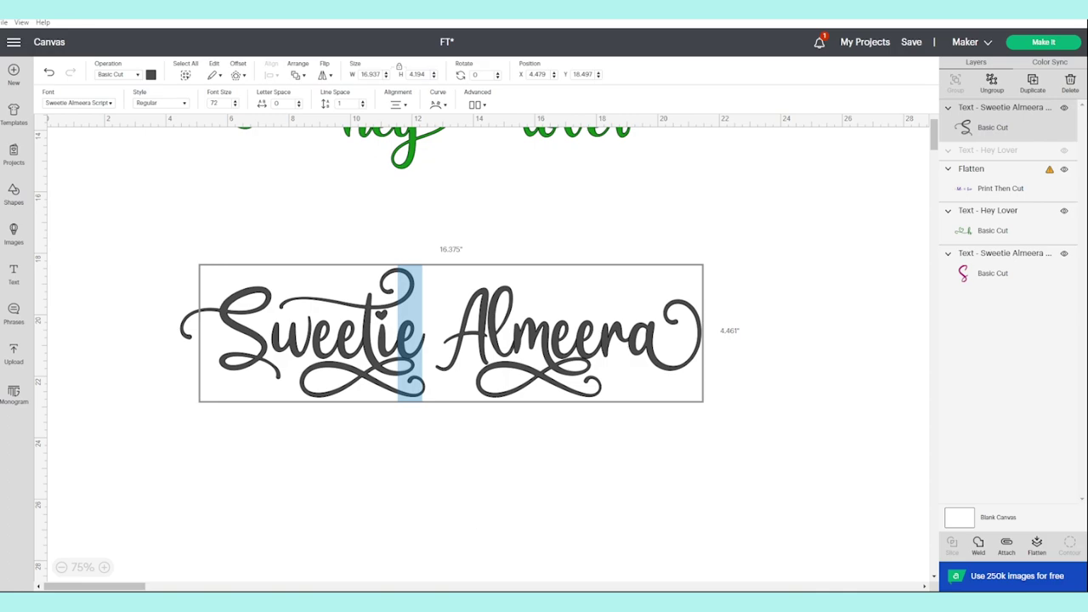
key("alt+Tab")
left_click(319, 372)
left_click(916, 574)
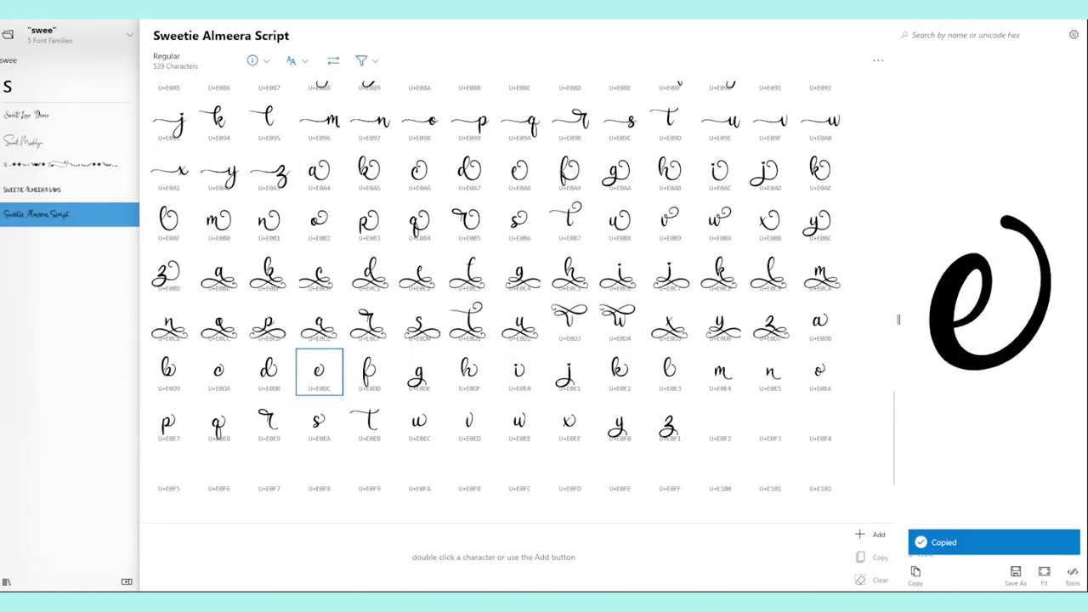
key("alt+Tab")
key("ctrl+v")
left_click(772, 424)
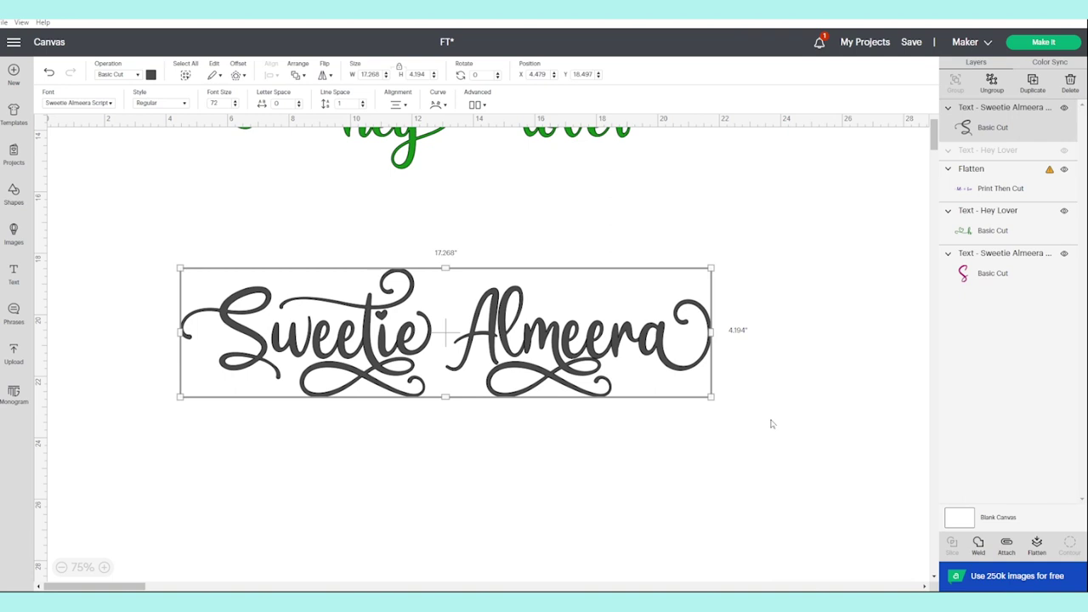
left_click(637, 451)
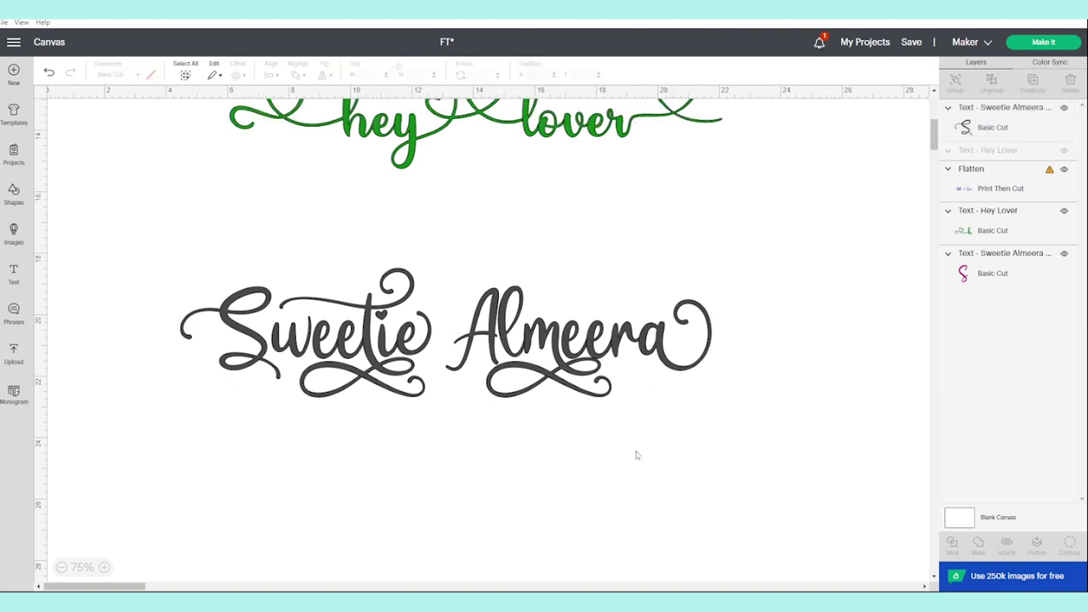
Add a new text reading "hello love" in the empty canvas area below the Sweetie Almeera text.
left_click_drag(590, 345, 544, 342)
scroll(544, 343, "down", 3)
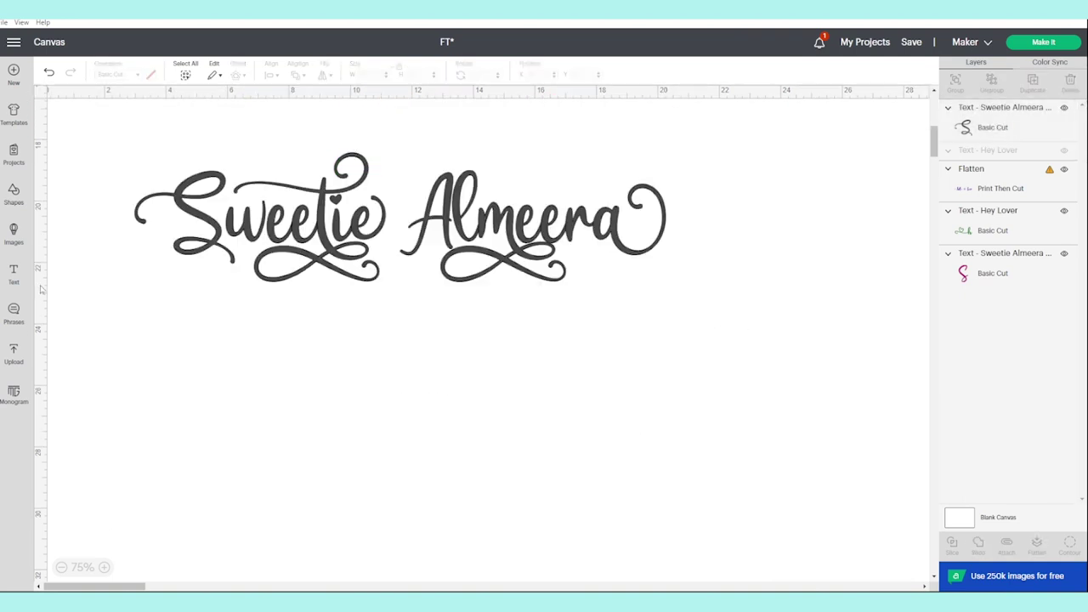
left_click(13, 273)
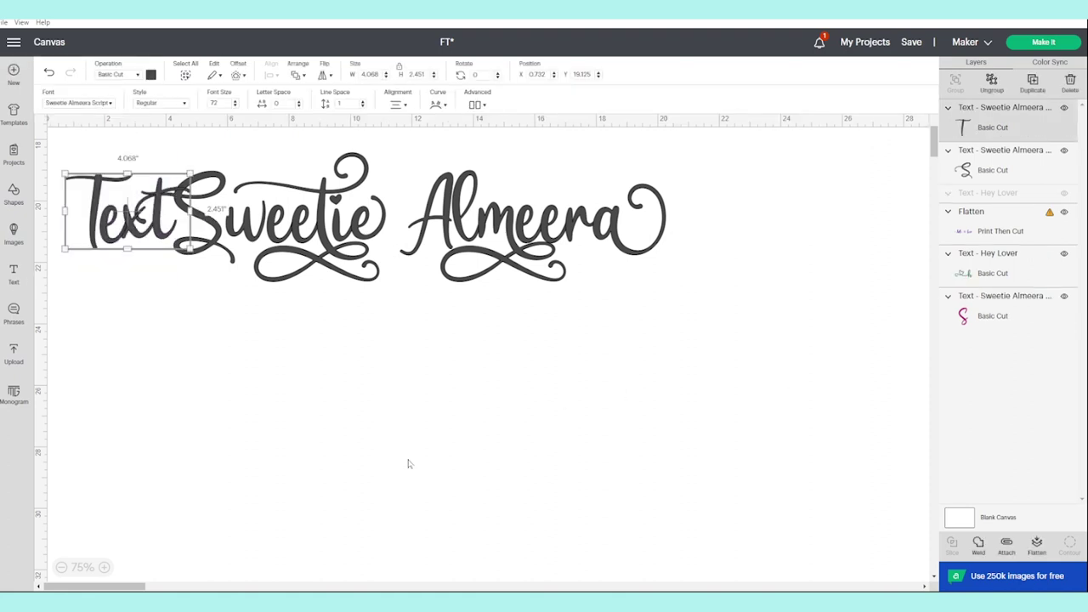
key("BackSpace")
key("BackSpace")
key("BackSpace")
key("BackSpace")
type("hello love")
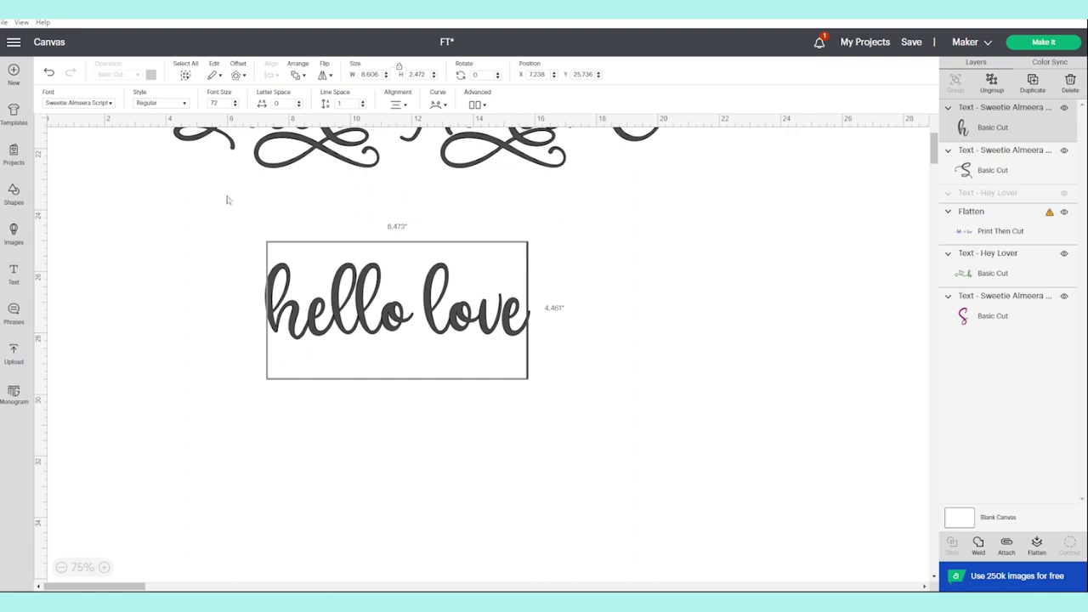
Search the system fonts for "hello", apply Hello Love to the new text and enlarge it to about 18.7 inches wide.
left_click(78, 102)
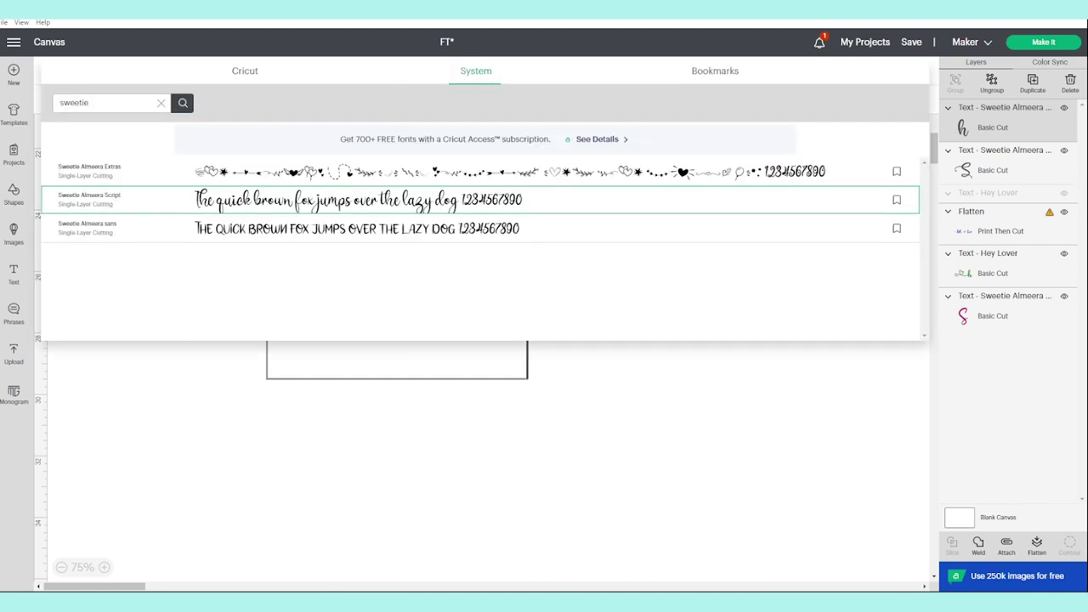
left_click(161, 103)
type("h")
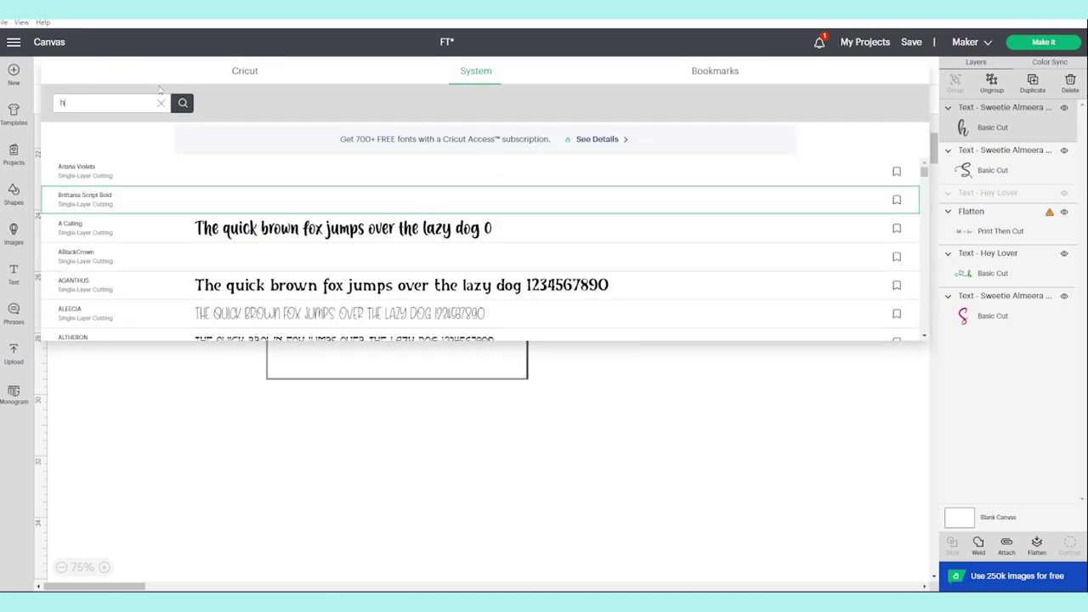
type("ello")
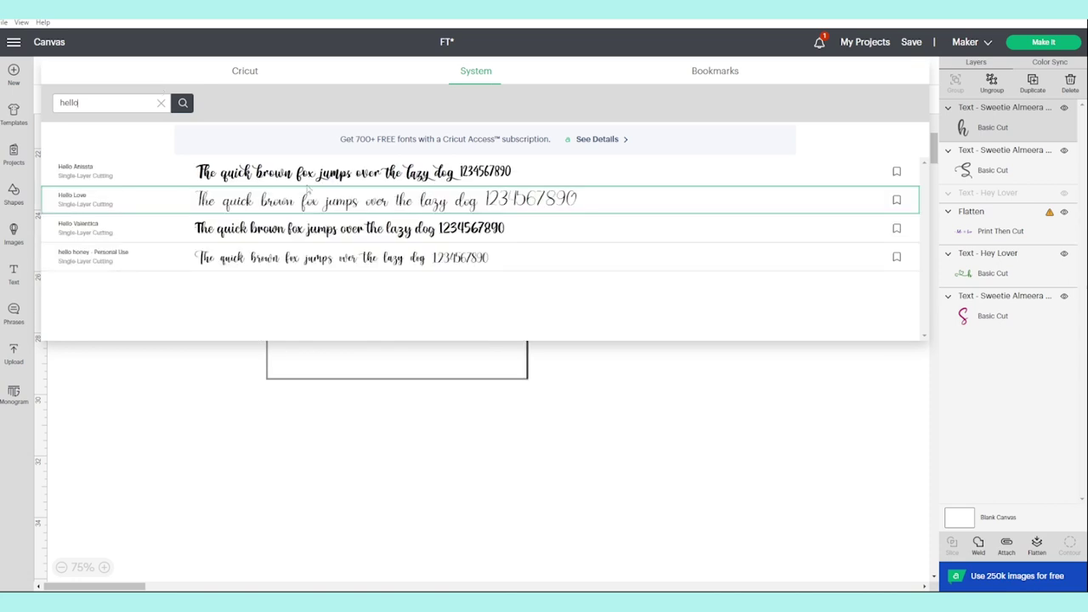
left_click(329, 210)
left_click_drag(395, 335, 646, 381)
left_click(724, 440)
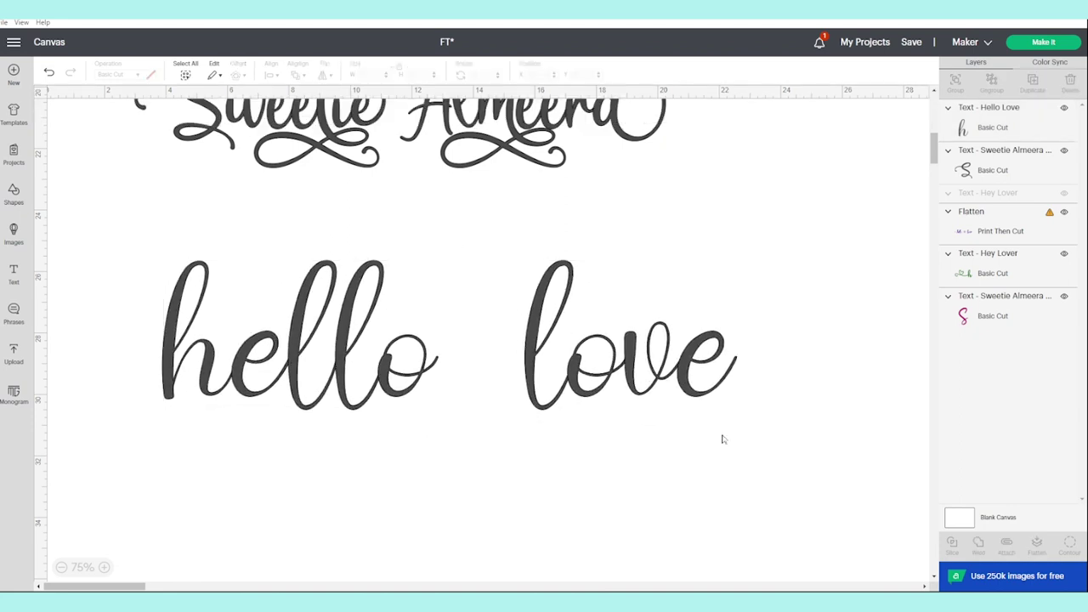
Select the h of "hello", switch to the character map app, filter the fonts by "hello love" and browse the Hello Love heart glyphs.
double_click(205, 385)
left_click_drag(236, 383, 155, 380)
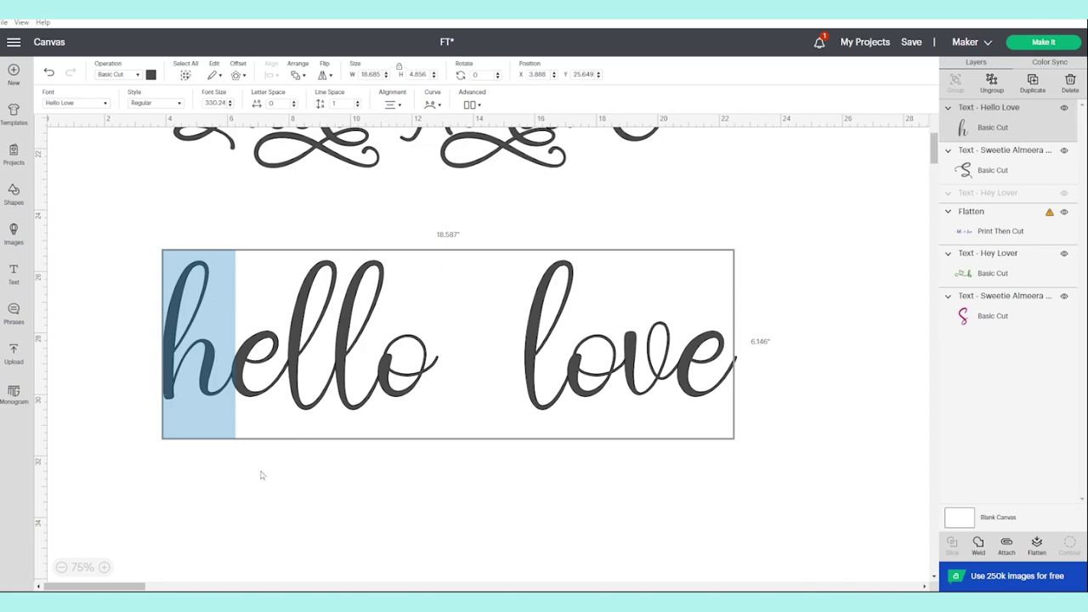
key("alt+Tab")
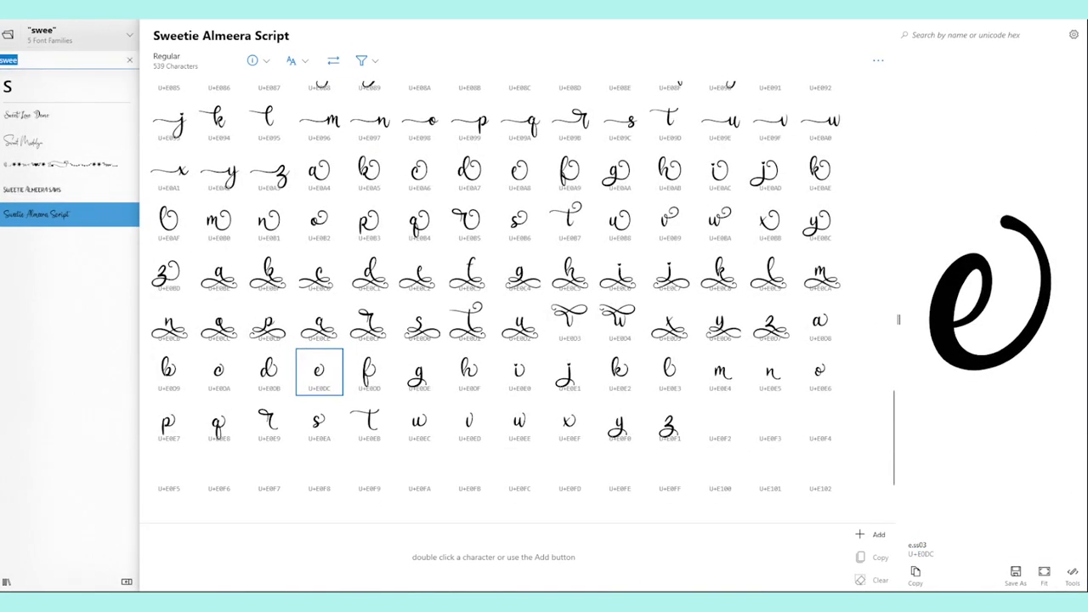
type("hello lov")
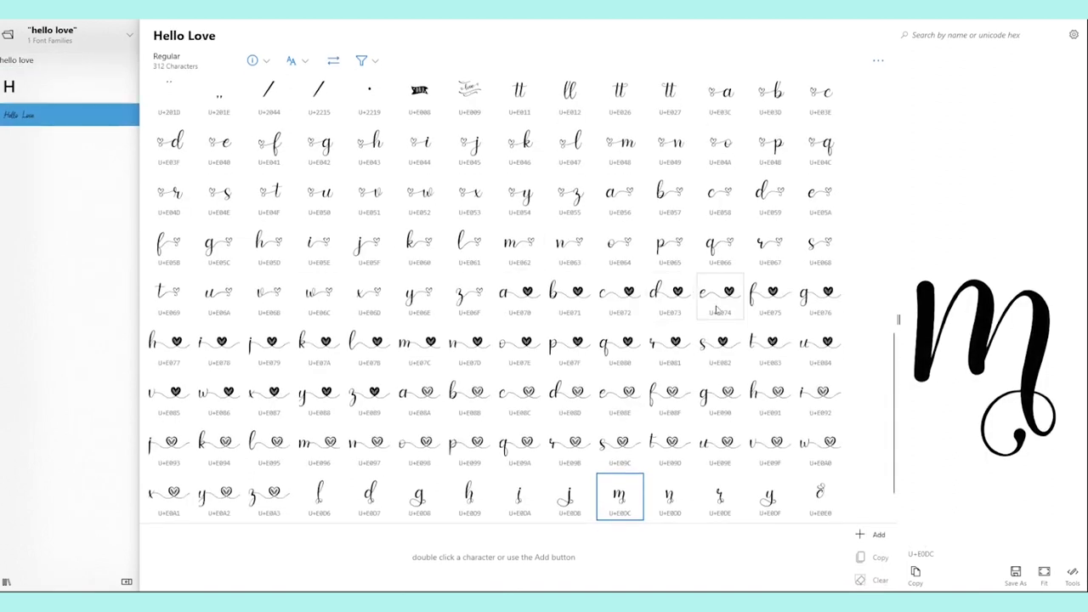
scroll(717, 310, "up", 2)
scroll(717, 311, "down", 3)
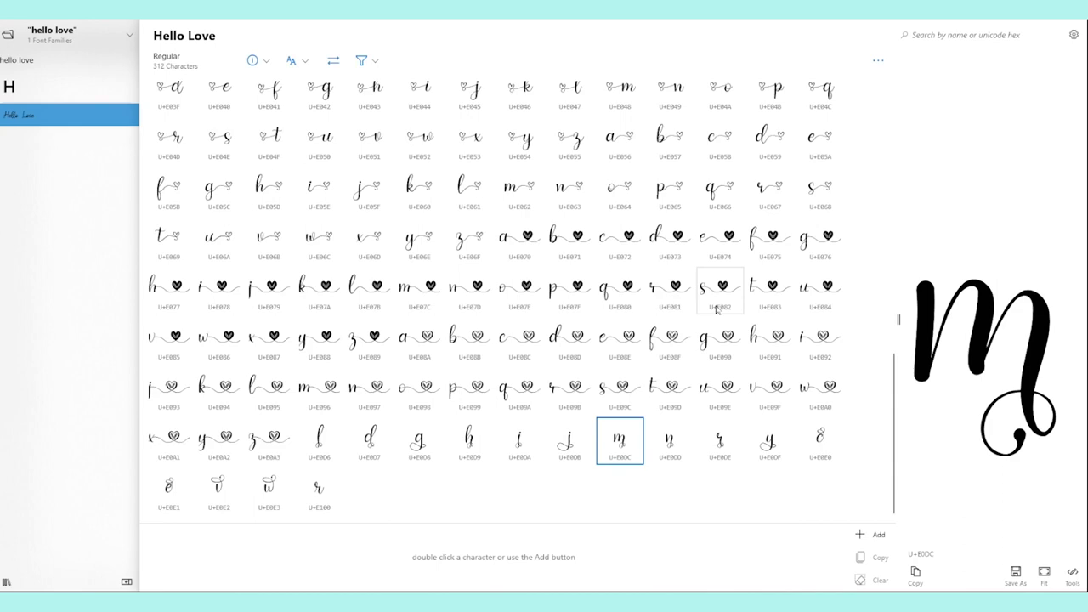
Replace the h of "hello" with the Hello Love h that has a leading heart swash, U+E043, from the character map app.
scroll(583, 344, "up", 4)
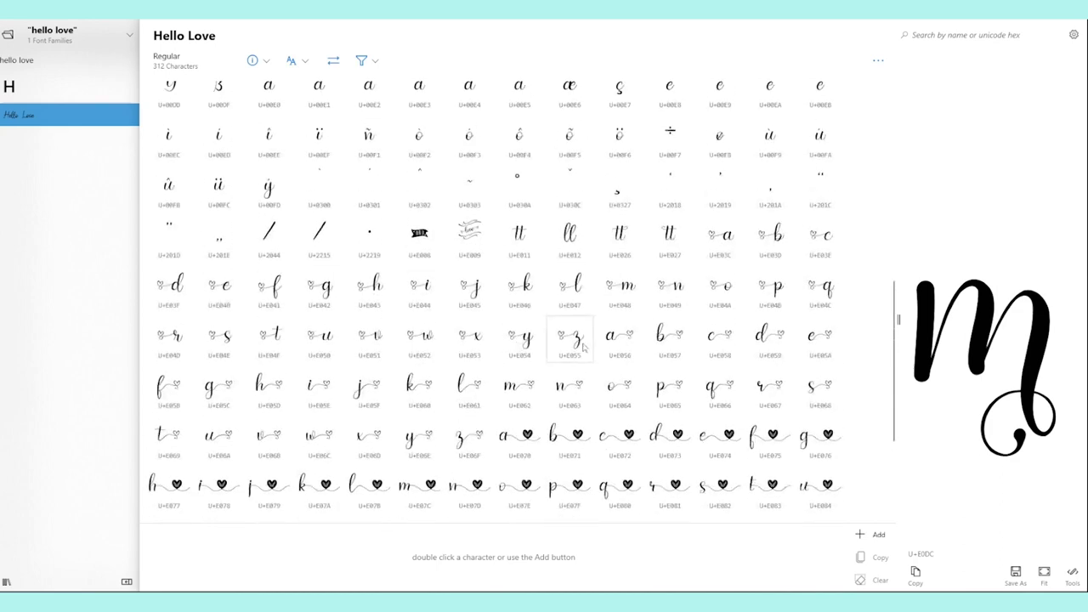
scroll(584, 344, "up", 10)
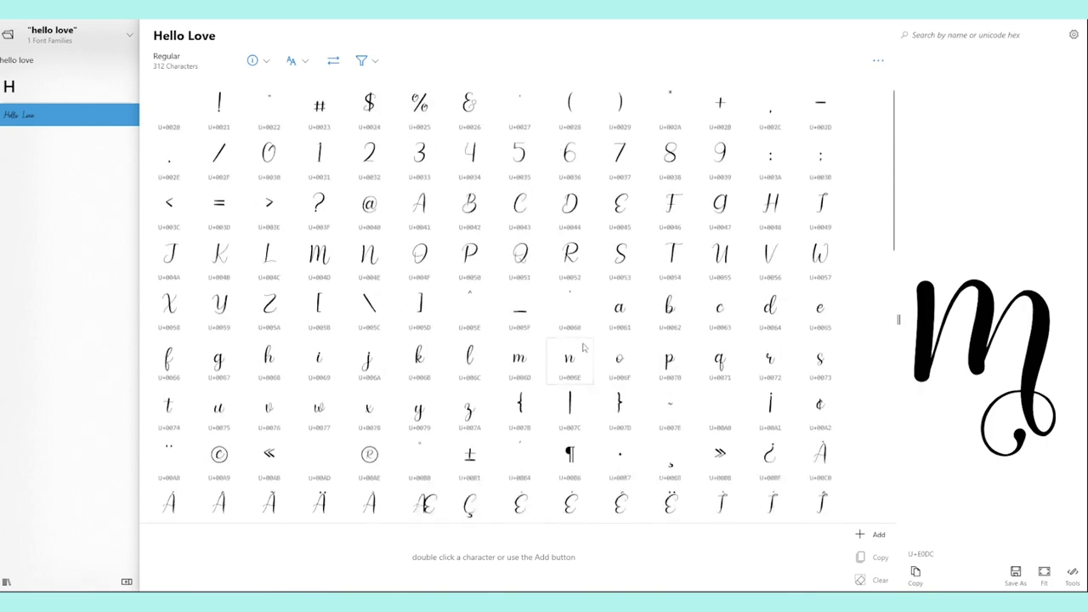
scroll(583, 344, "down", 5)
scroll(583, 345, "down", 8)
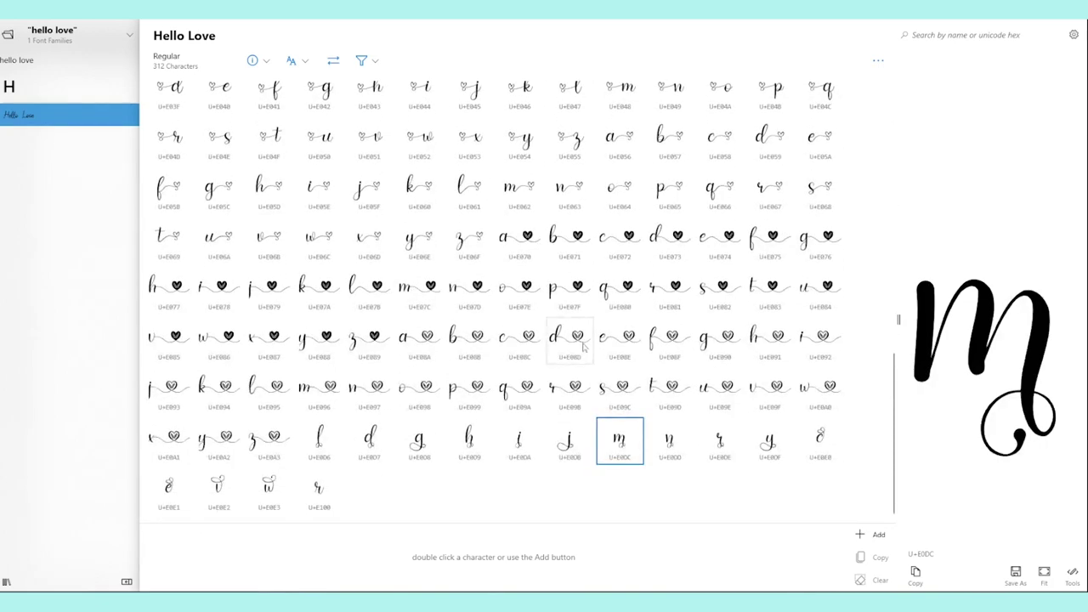
scroll(583, 345, "up", 9)
scroll(583, 345, "down", 8)
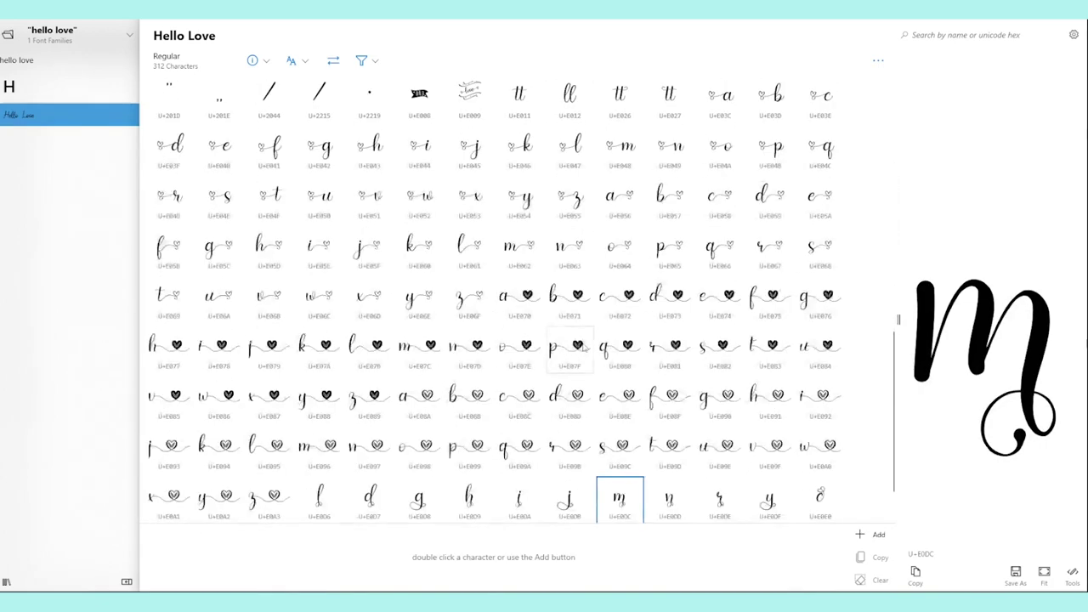
left_click(370, 147)
left_click(915, 574)
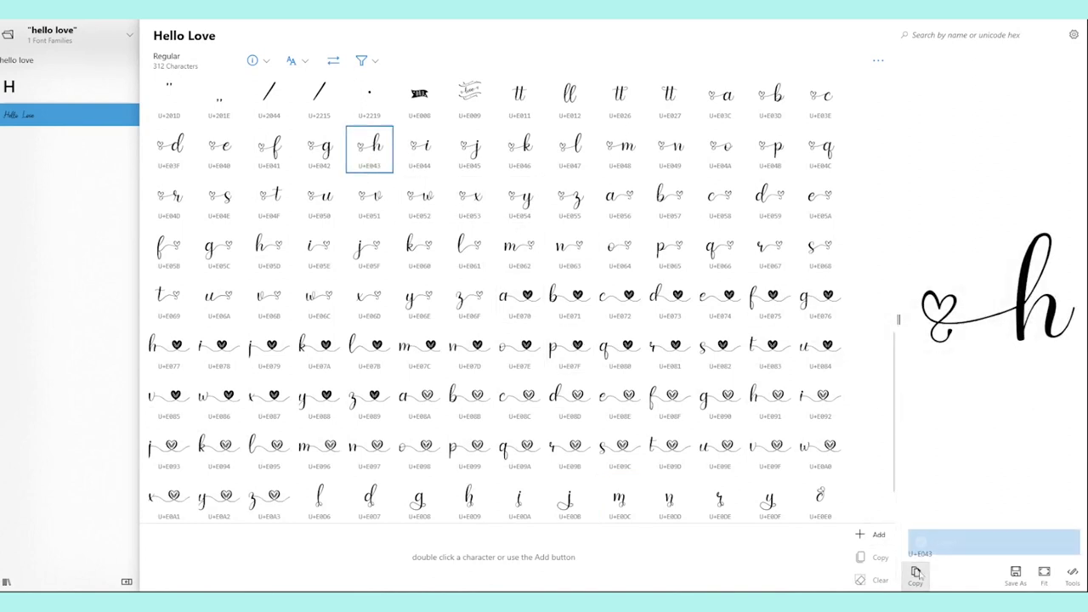
key("alt+Tab")
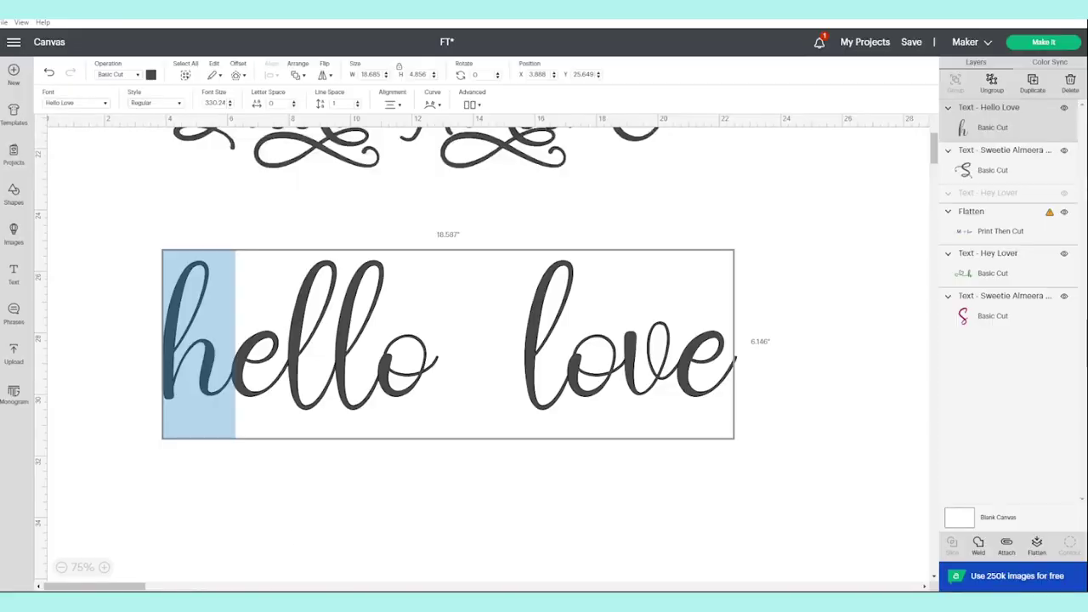
key("ctrl+v")
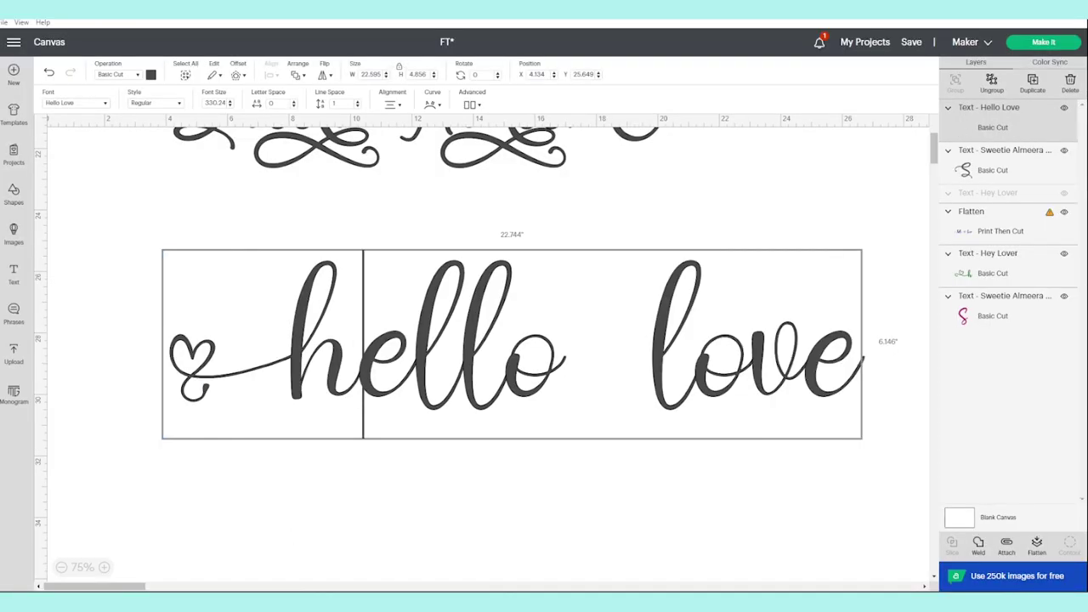
left_click(609, 485)
Replace the o of "hello" and the following space with the leaf-heart o, U+E098, and shrink the text to about 19.9 inches wide.
left_click_drag(680, 393, 578, 409)
double_click(466, 393)
left_click(453, 387)
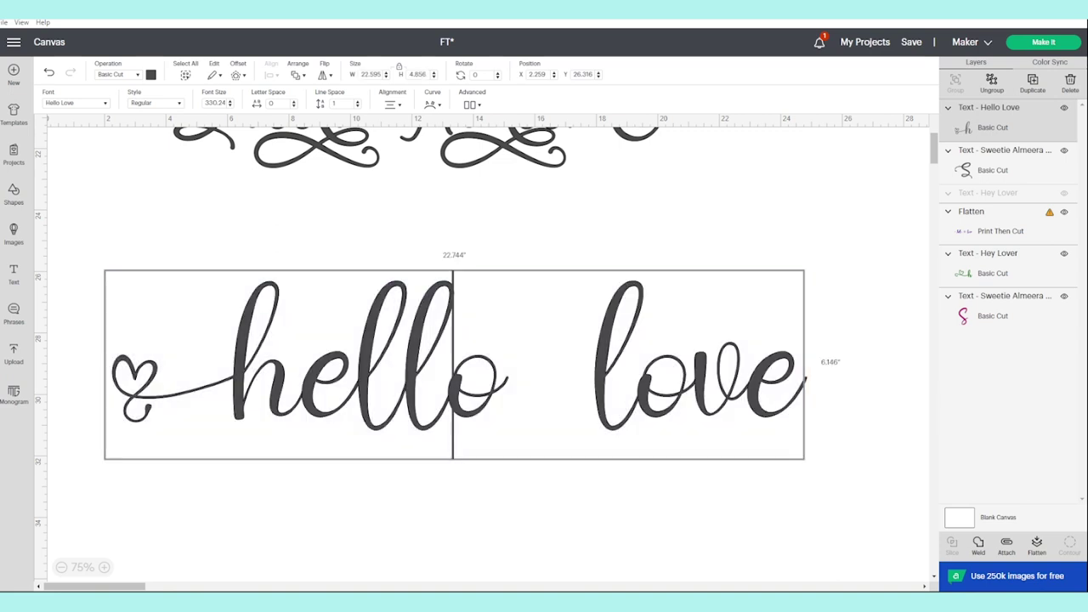
key("shift+Right")
key("shift+Right")
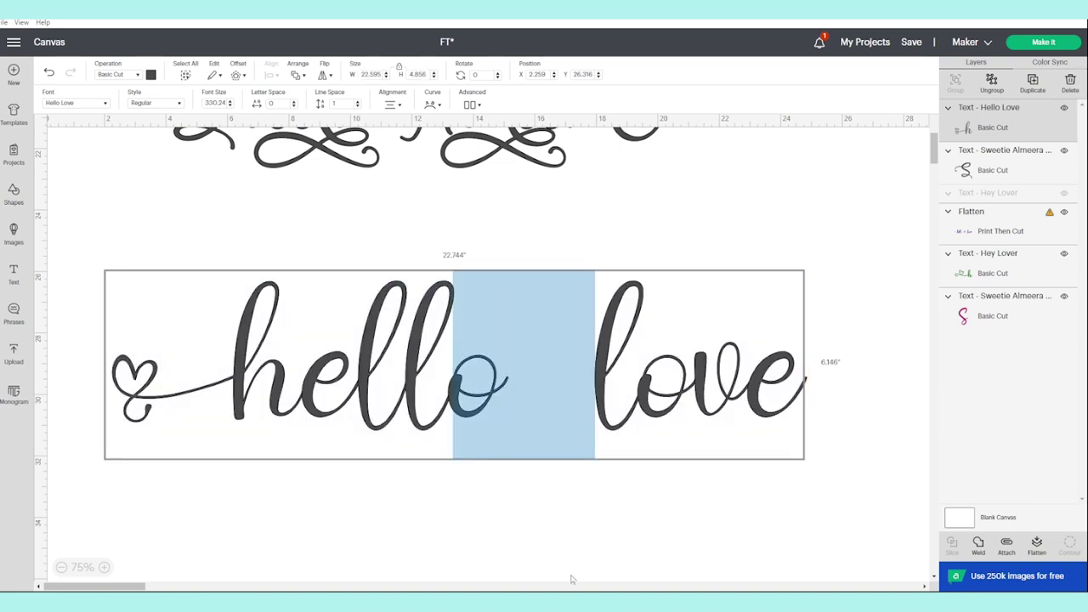
left_click(557, 548)
scroll(598, 388, "down", 2)
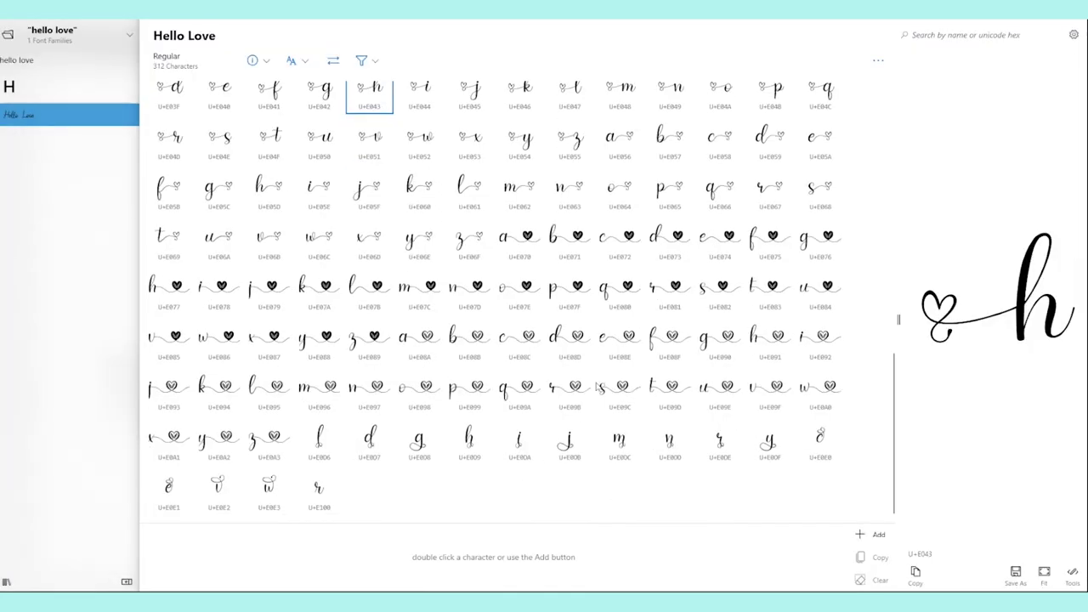
double_click(425, 387)
left_click(916, 575)
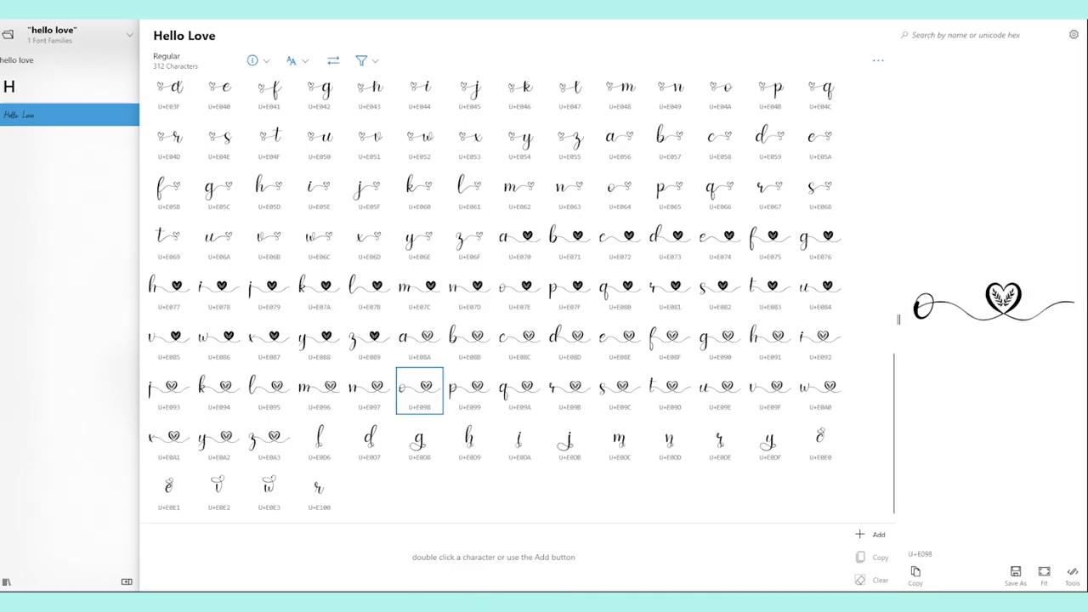
key("alt+Tab")
key("ctrl+v")
left_click_drag(674, 471, 749, 406)
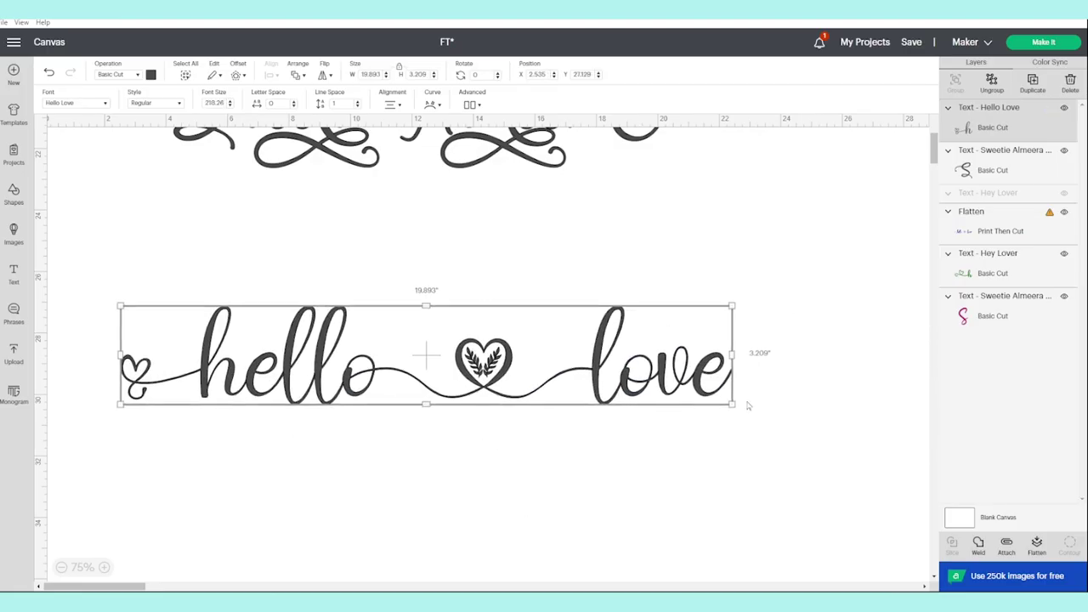
Replace the final e of "love" with the Hello Love e that has a trailing heart, U+E05A, from the character map app.
double_click(697, 389)
left_click(695, 375)
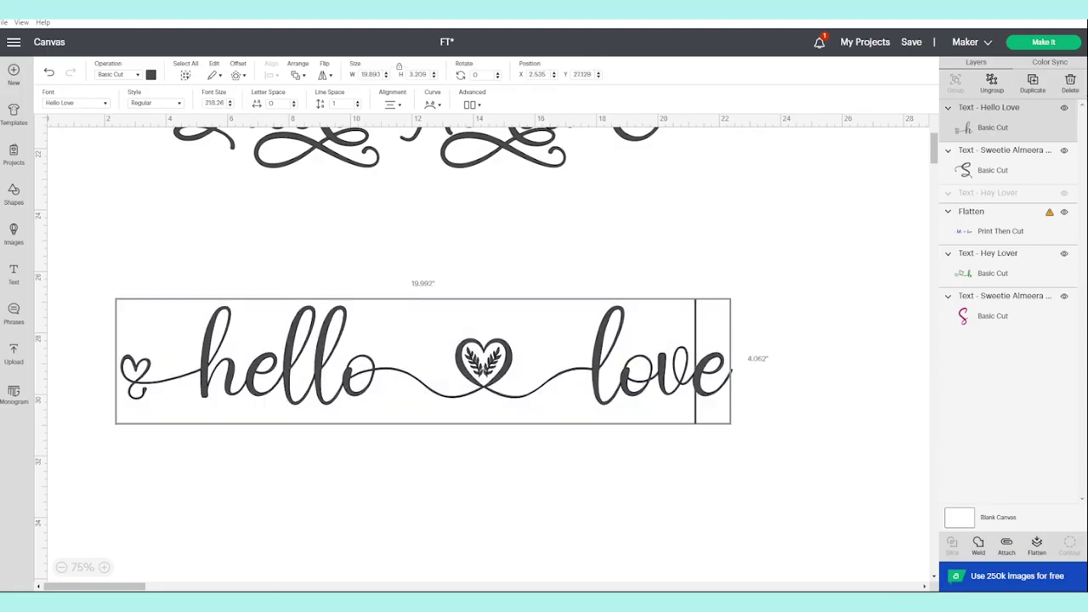
left_click_drag(695, 374, 731, 374)
key("alt+Tab")
scroll(569, 433, "up", 3)
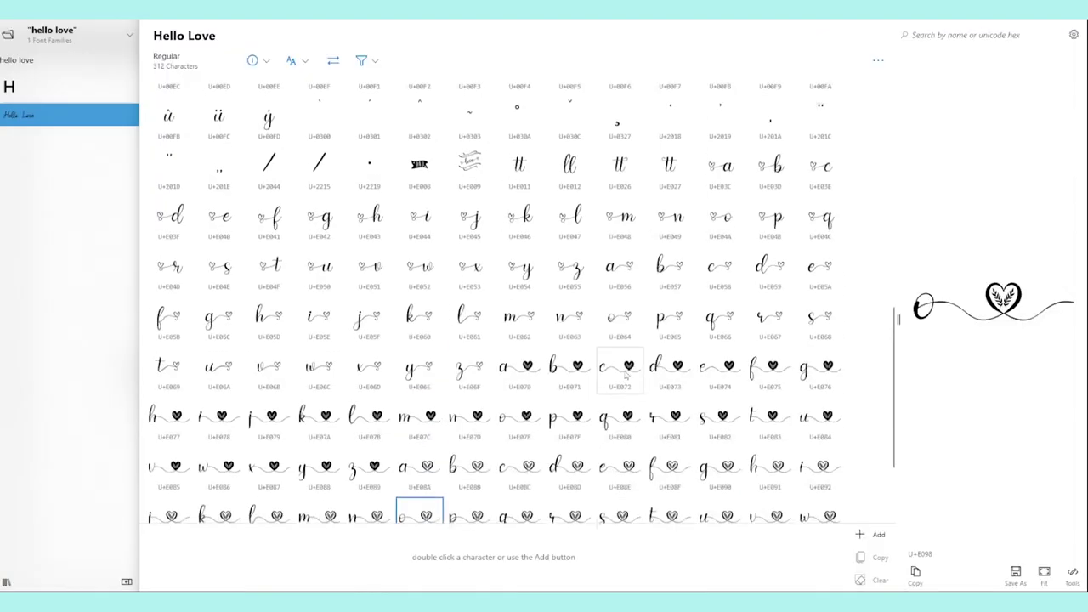
left_click(821, 269)
key("ctrl+c")
key("alt+Tab")
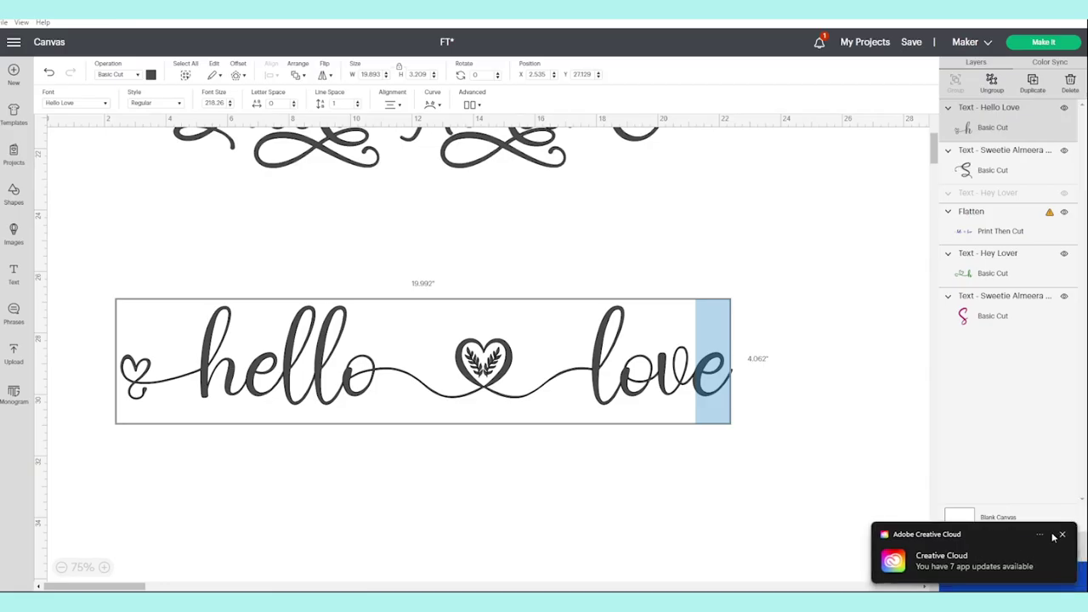
key("ctrl+v")
scroll(582, 322, "up", 3)
scroll(583, 322, "down", 3)
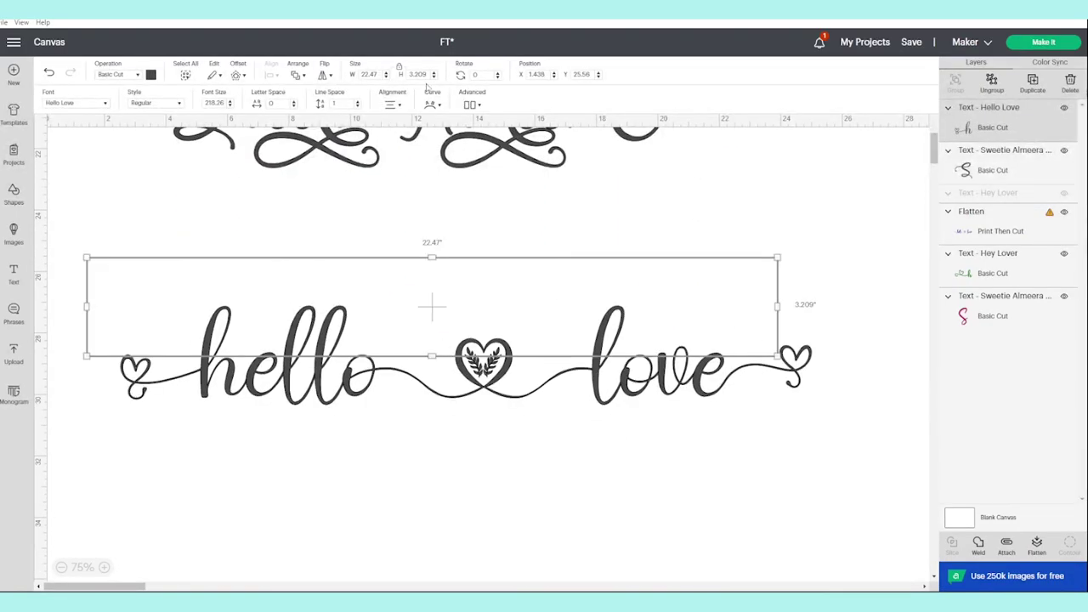
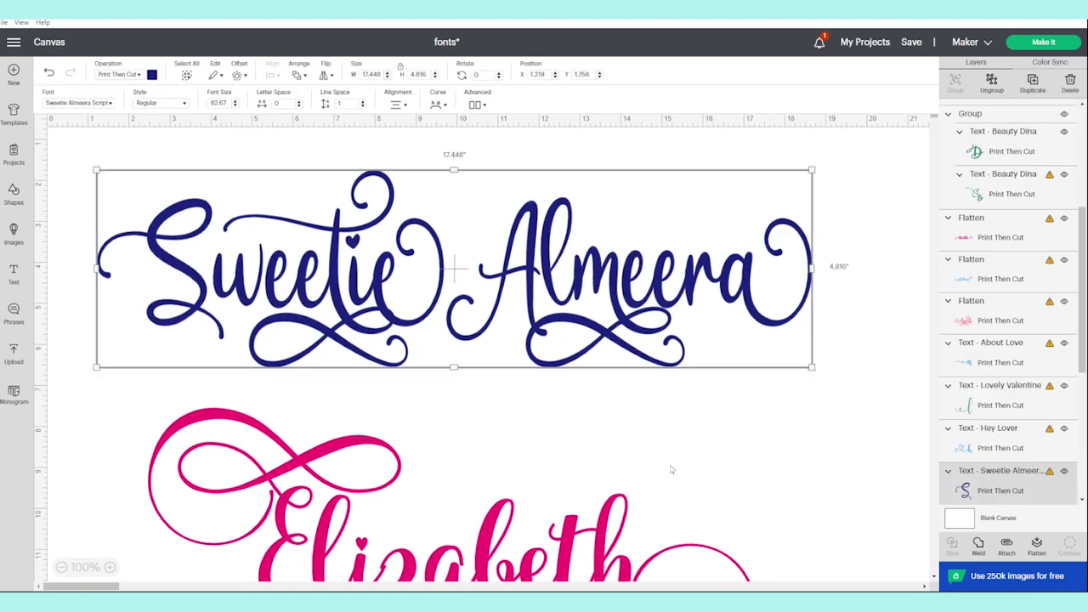
Look through the sample texts with decorative glyphs in the fonts project, from Sweetie Almeera down past the hello love design.
scroll(680, 467, "down", 5)
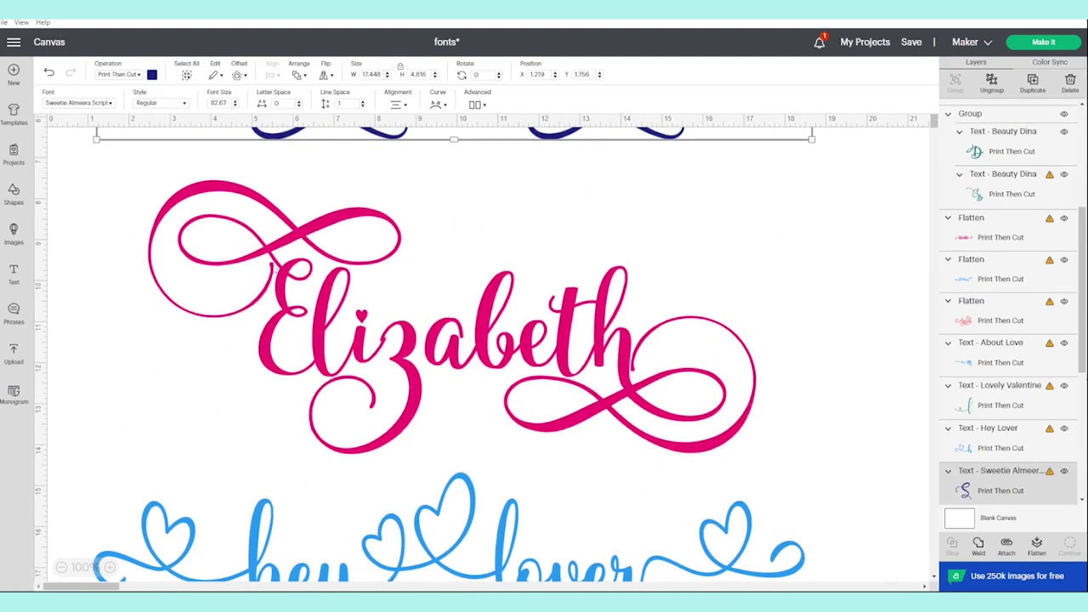
scroll(692, 382, "down", 5)
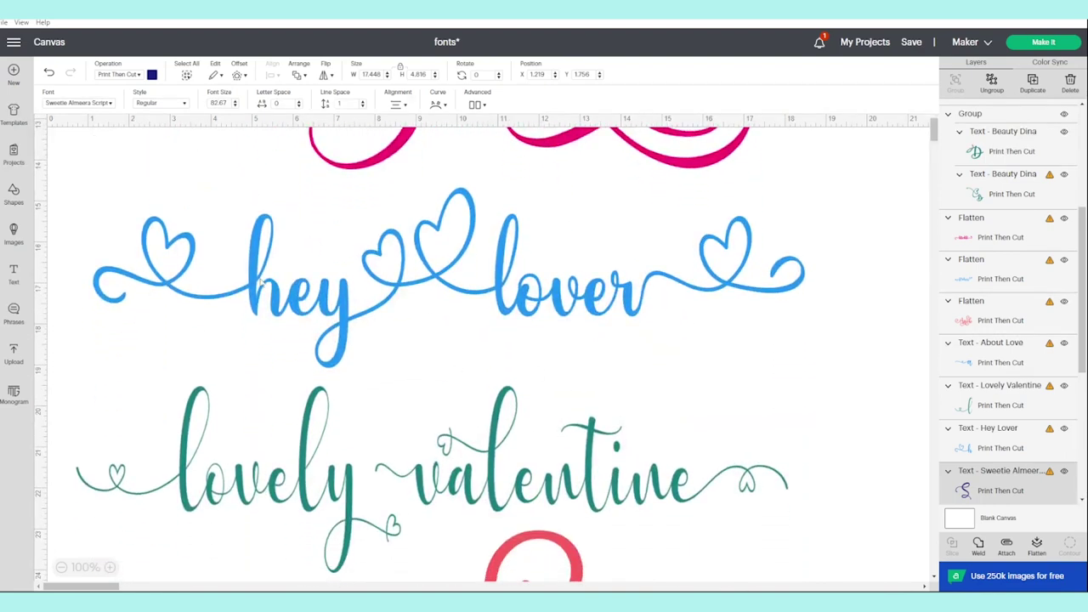
scroll(754, 350, "down", 4)
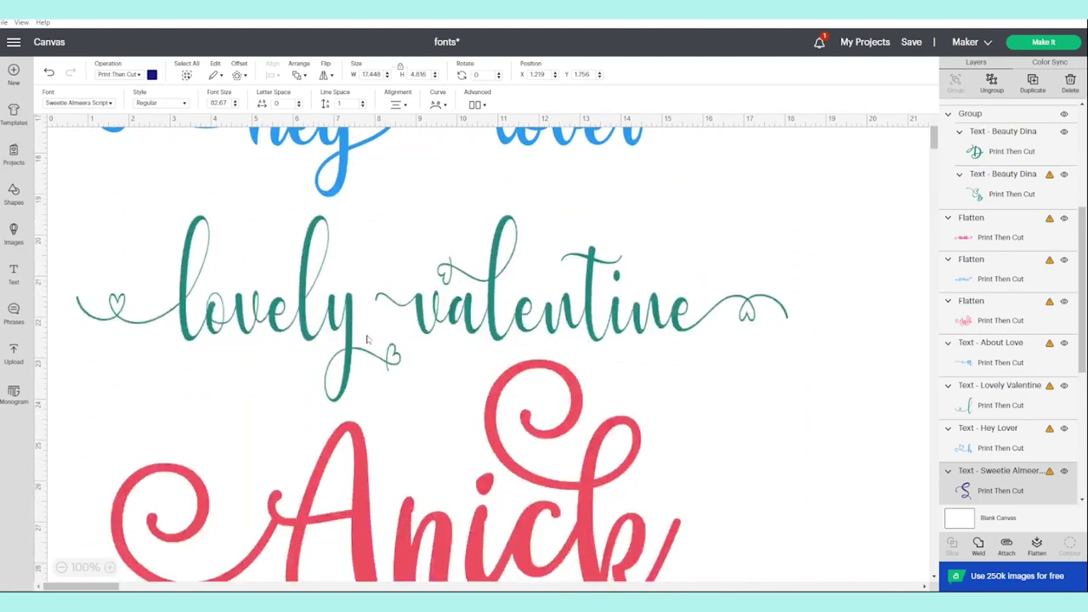
scroll(723, 360, "down", 5)
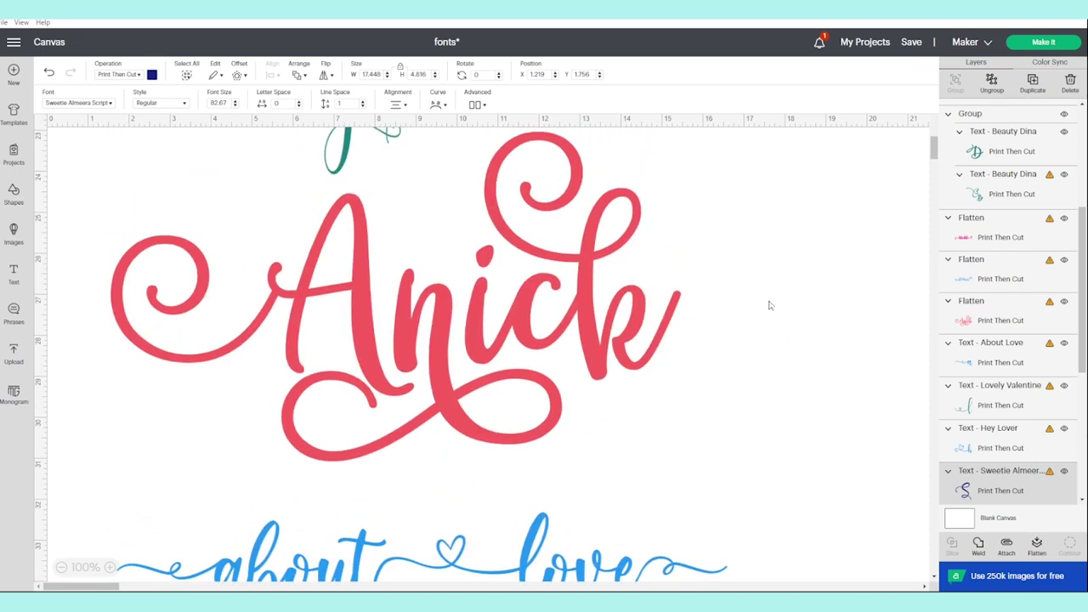
scroll(783, 375, "down", 5)
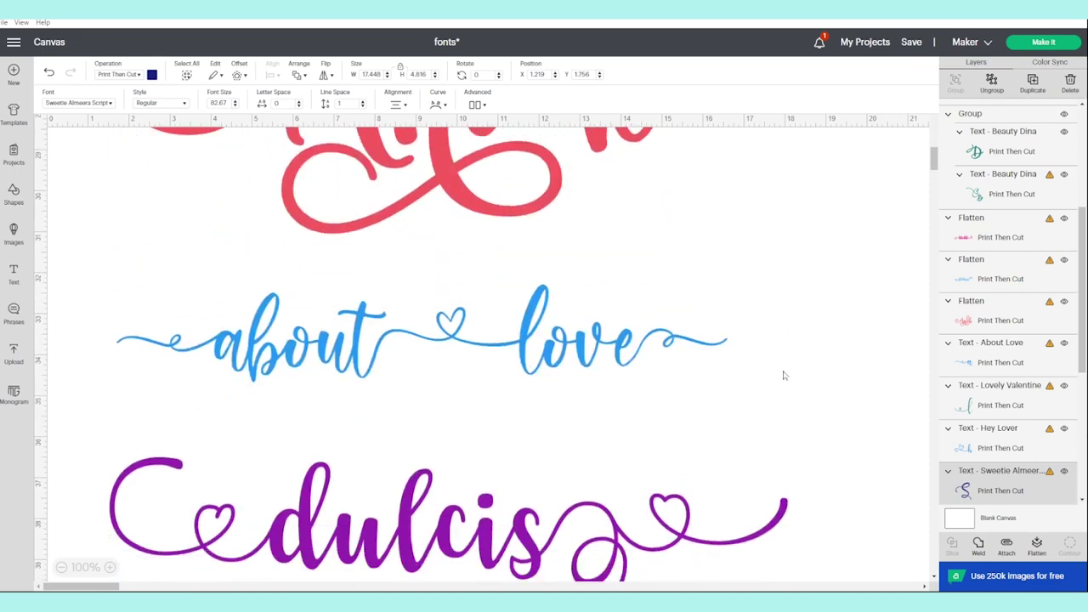
scroll(782, 374, "down", 2)
scroll(740, 382, "down", 3)
scroll(738, 385, "down", 3)
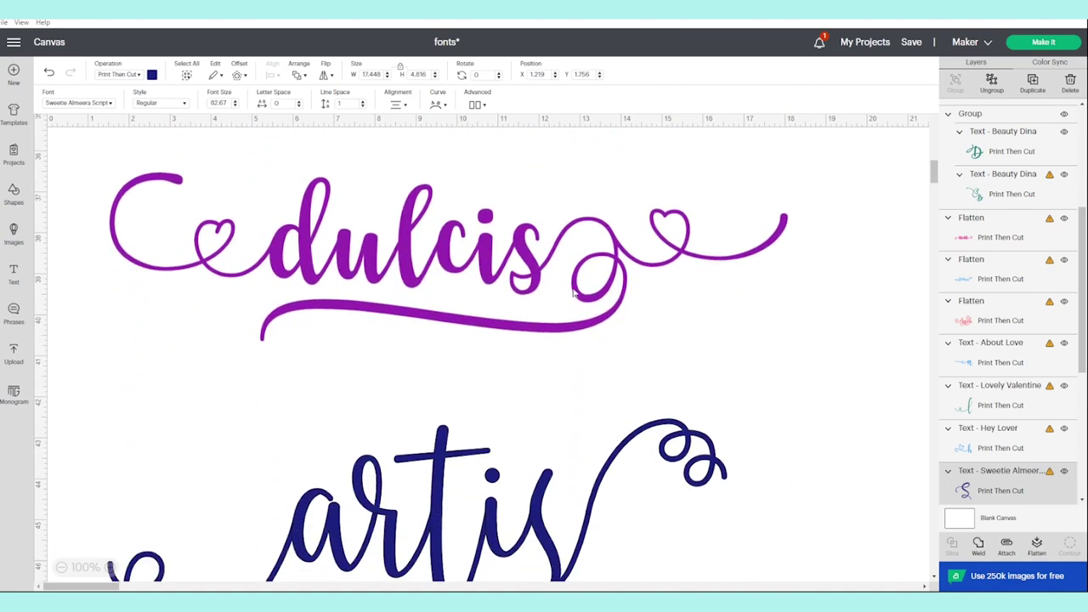
scroll(788, 417, "down", 5)
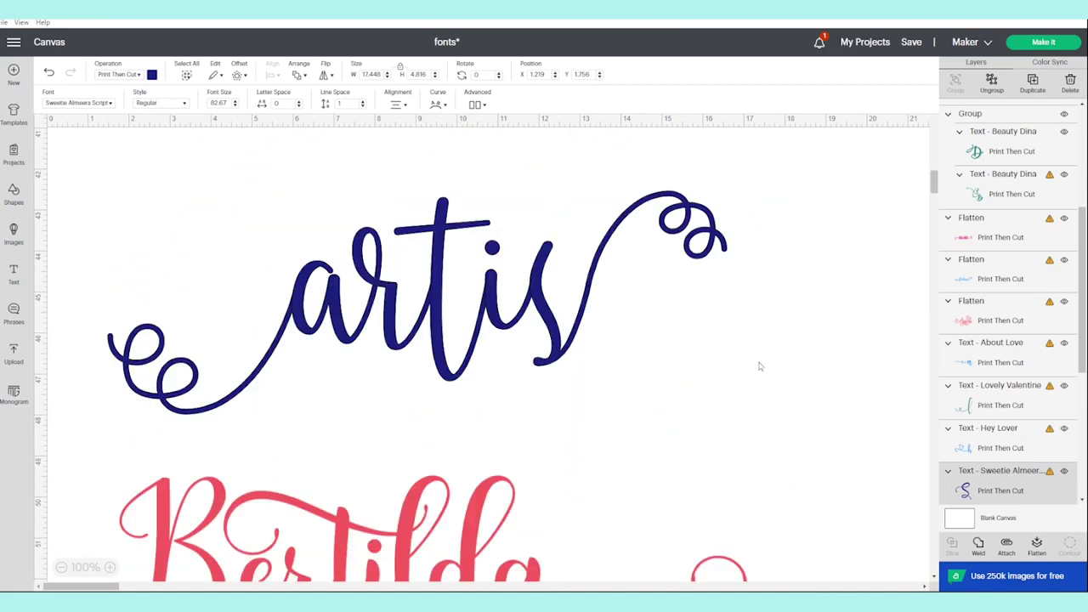
scroll(760, 366, "down", 15)
scroll(760, 366, "down", 9)
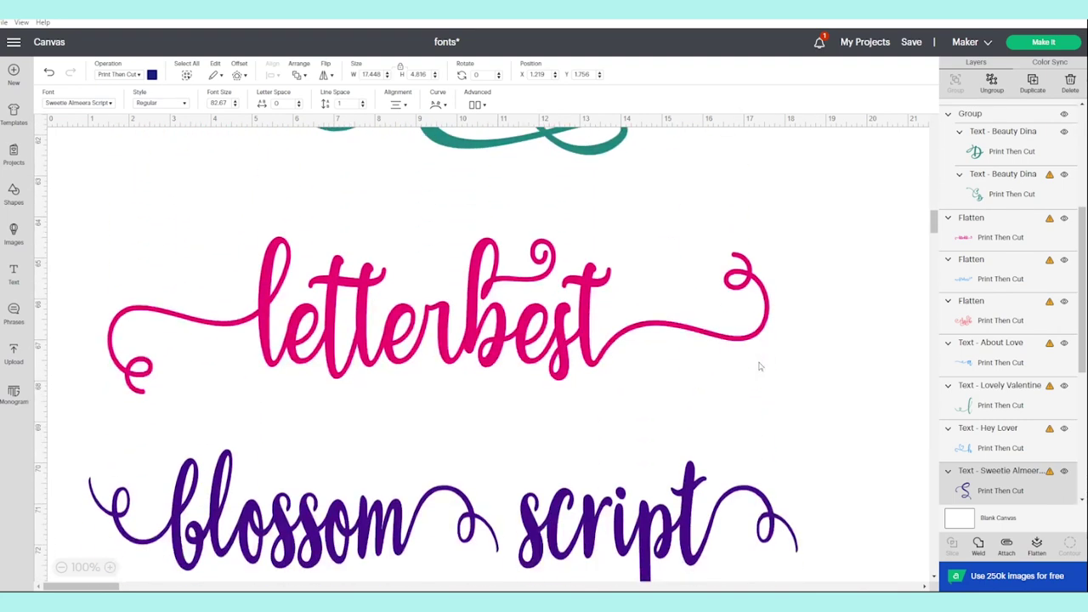
scroll(761, 367, "down", 15)
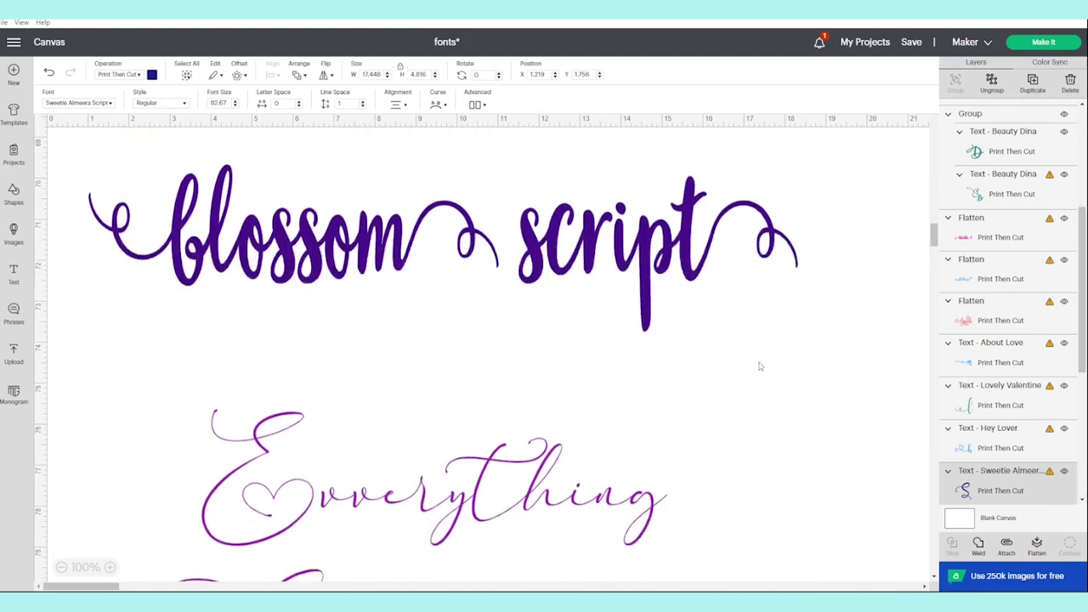
scroll(715, 387, "down", 12)
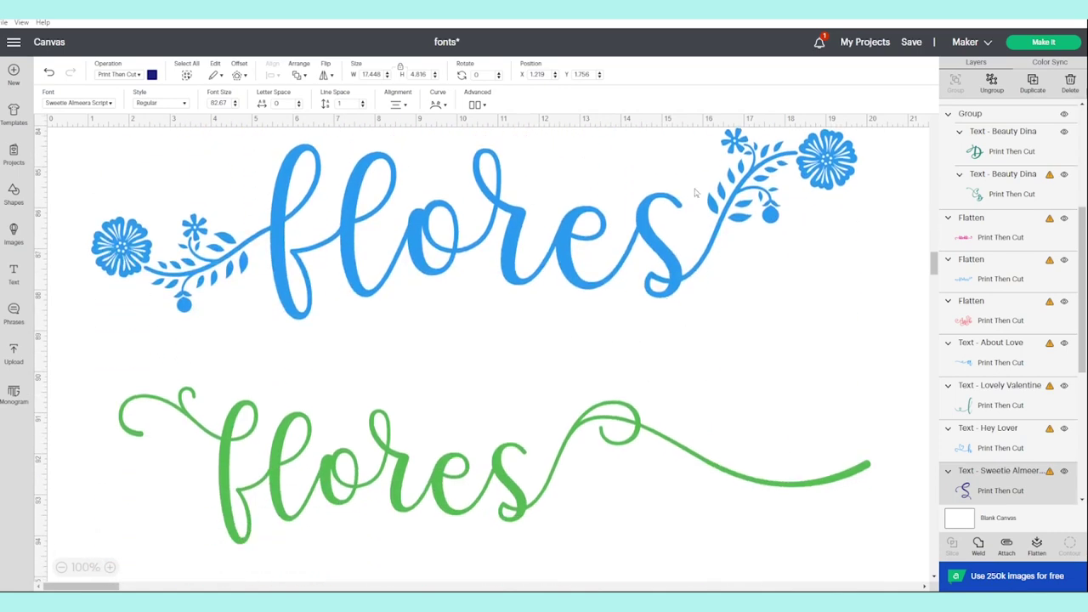
scroll(686, 214, "down", 12)
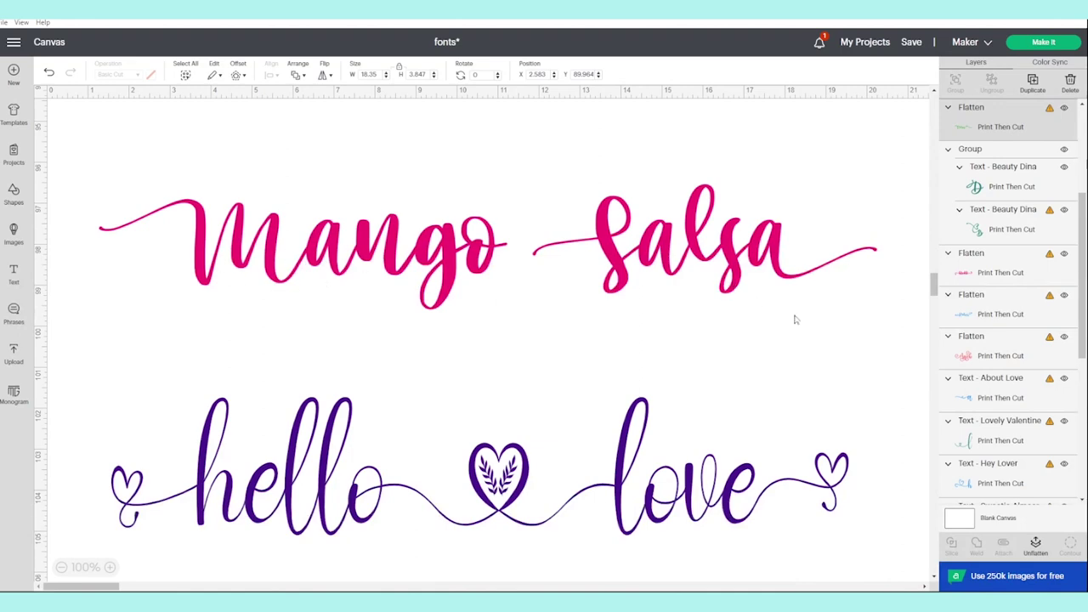
scroll(796, 320, "down", 3)
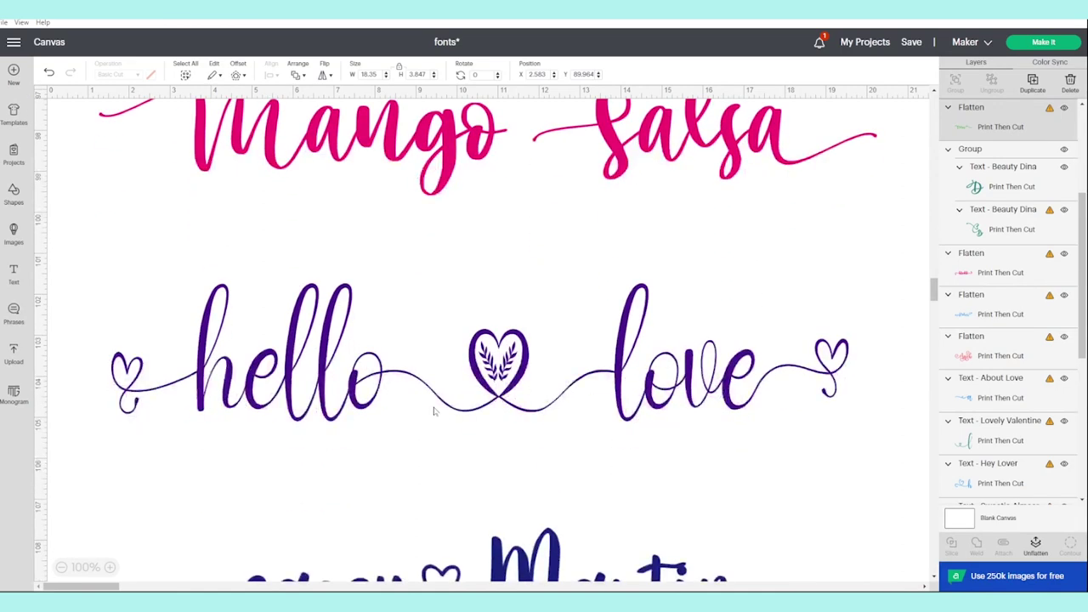
scroll(738, 446, "down", 6)
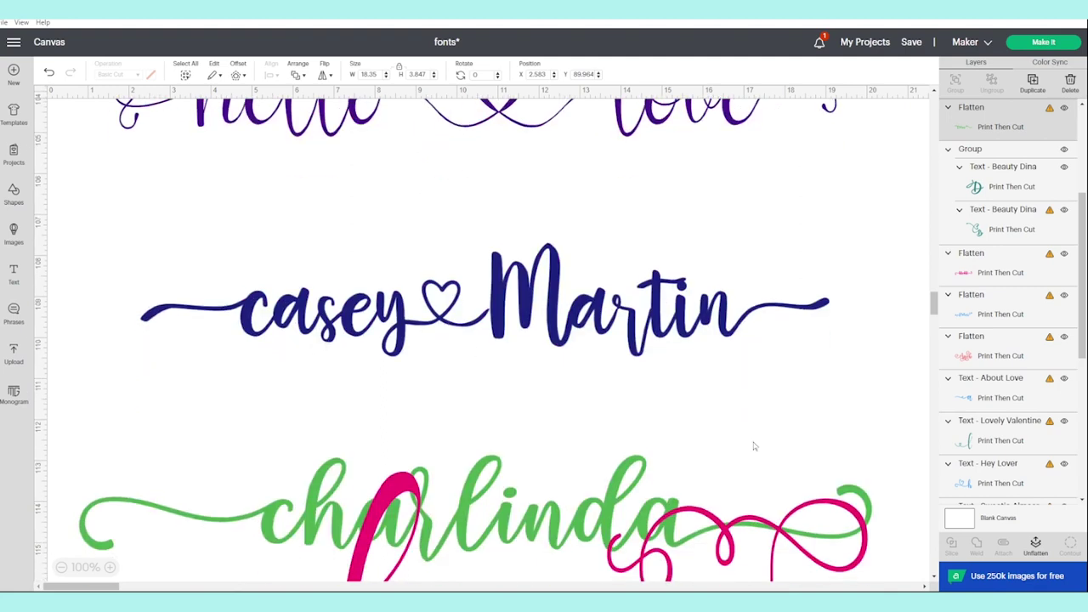
scroll(753, 446, "down", 9)
left_click_drag(539, 328, 481, 481)
scroll(652, 460, "down", 6)
scroll(652, 460, "down", 15)
scroll(652, 459, "down", 4)
scroll(652, 460, "down", 1)
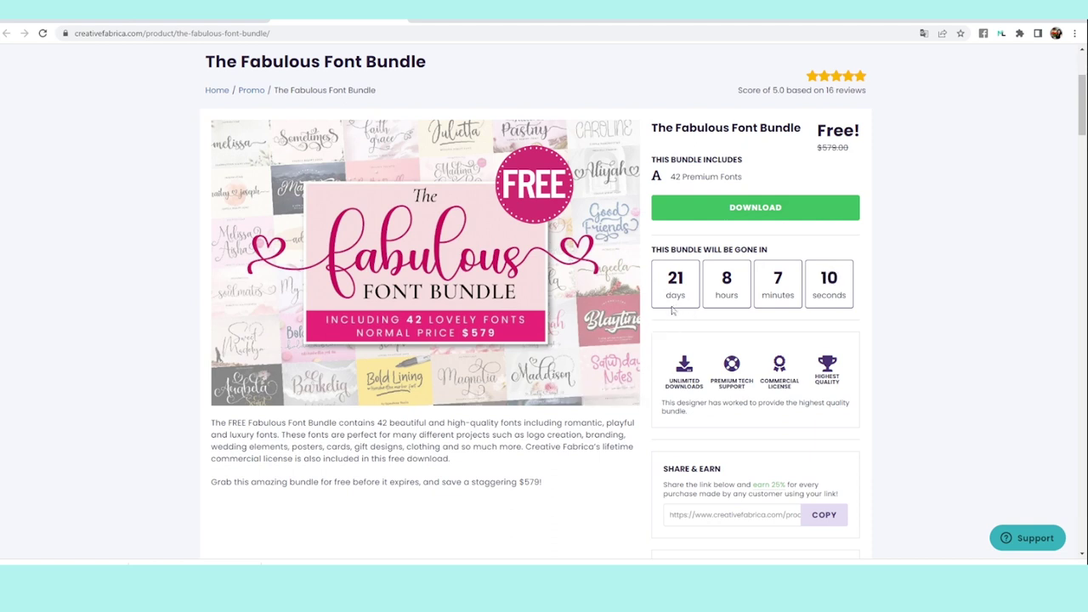
Examine the premium fonts included in The Fabulous Font Bundle on the Creative Fabrica page in the browser.
scroll(476, 410, "down", 6)
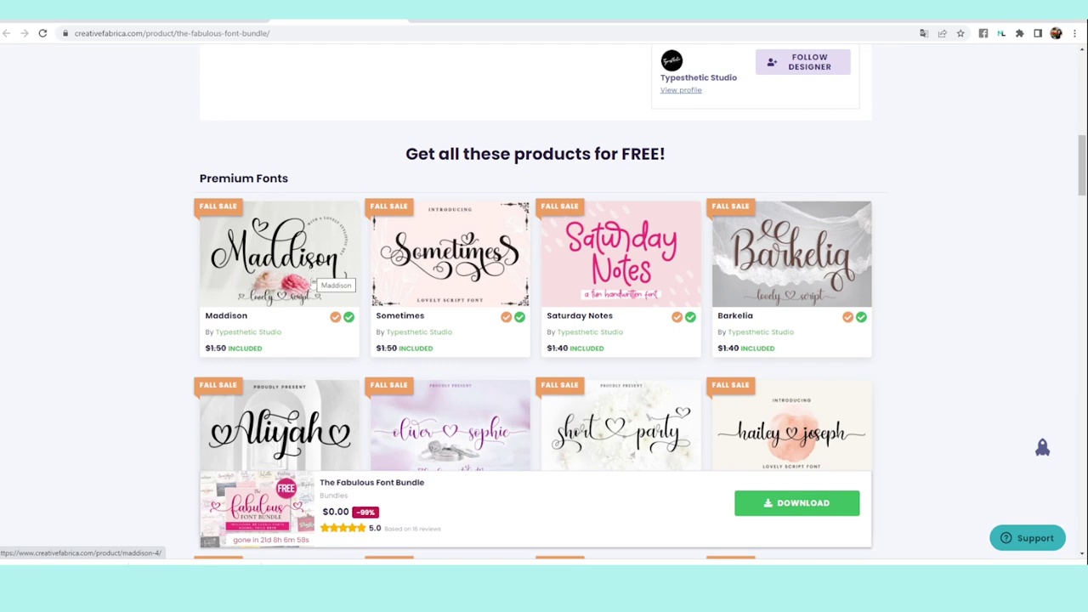
scroll(624, 312, "down", 2)
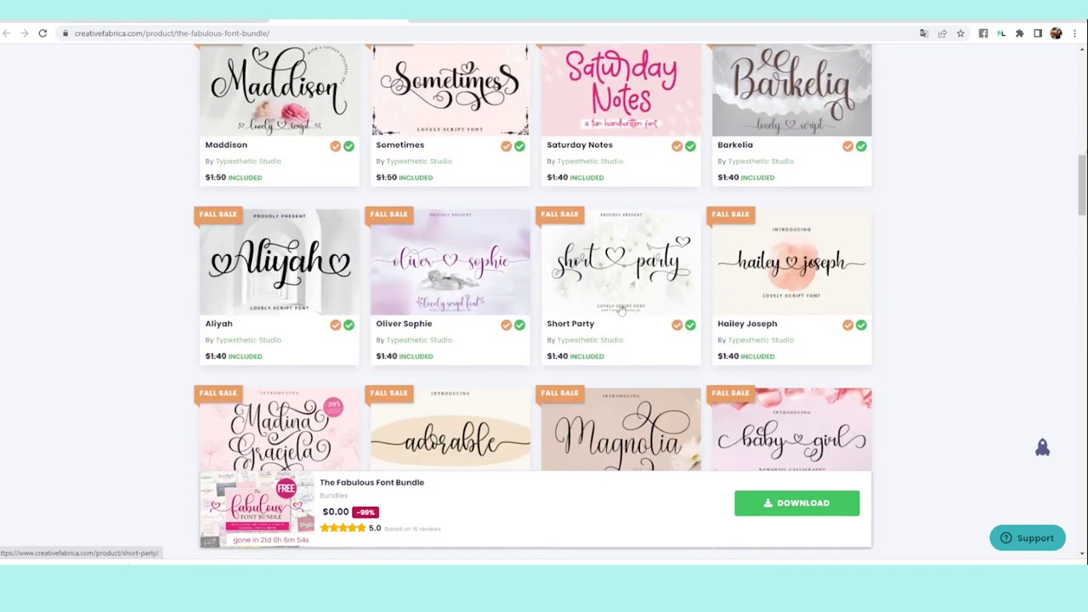
scroll(624, 313, "down", 2)
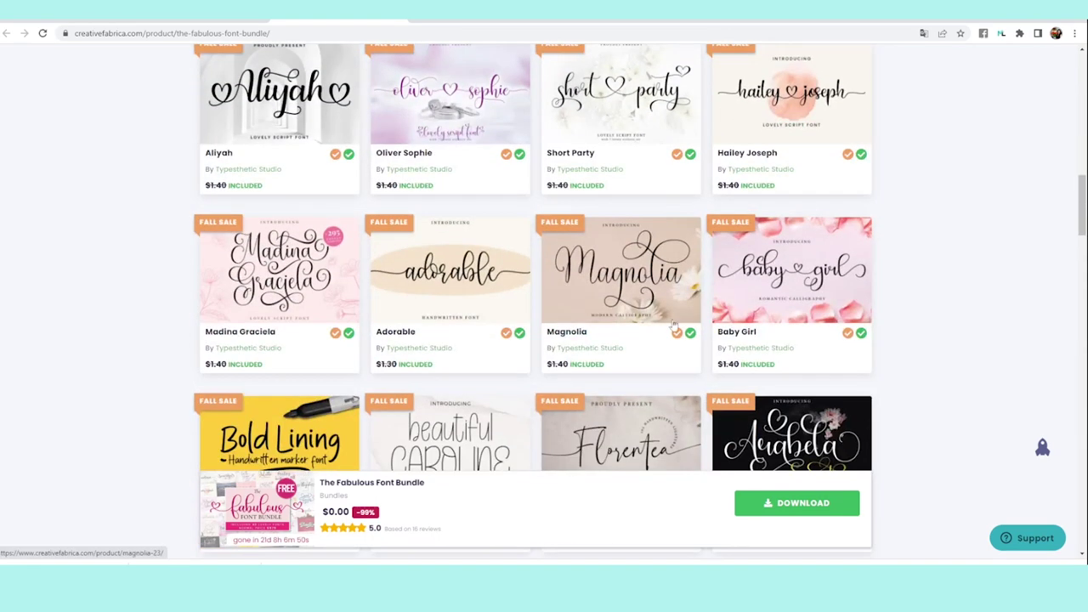
scroll(674, 323, "down", 2)
scroll(647, 334, "down", 2)
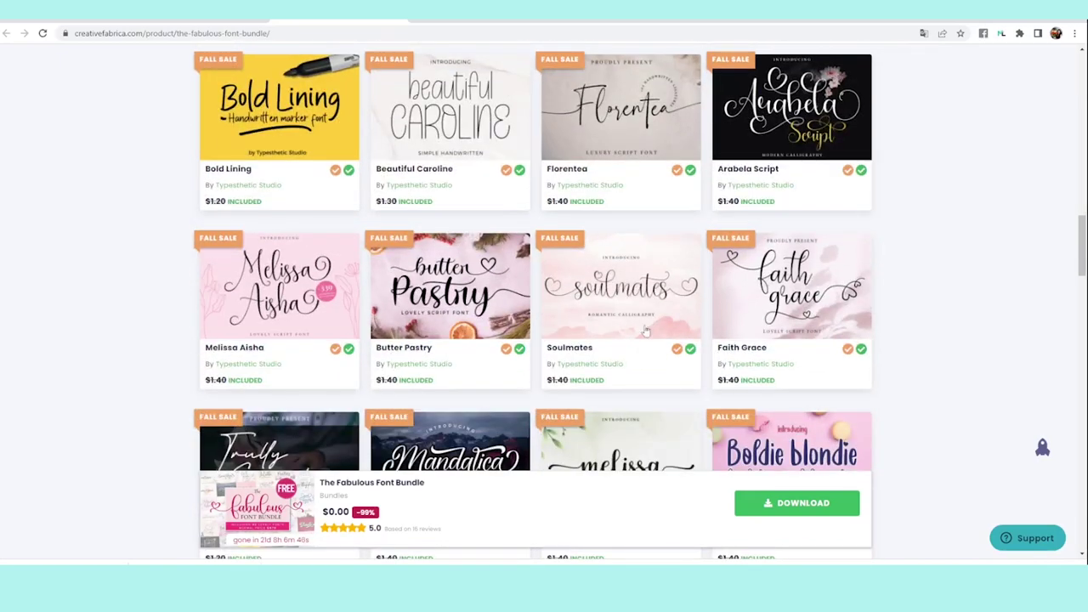
Look through the rest of The Fabulous Font Bundle's premium fonts, then return to the bundle's overview and download offer.
scroll(635, 302, "down", 7)
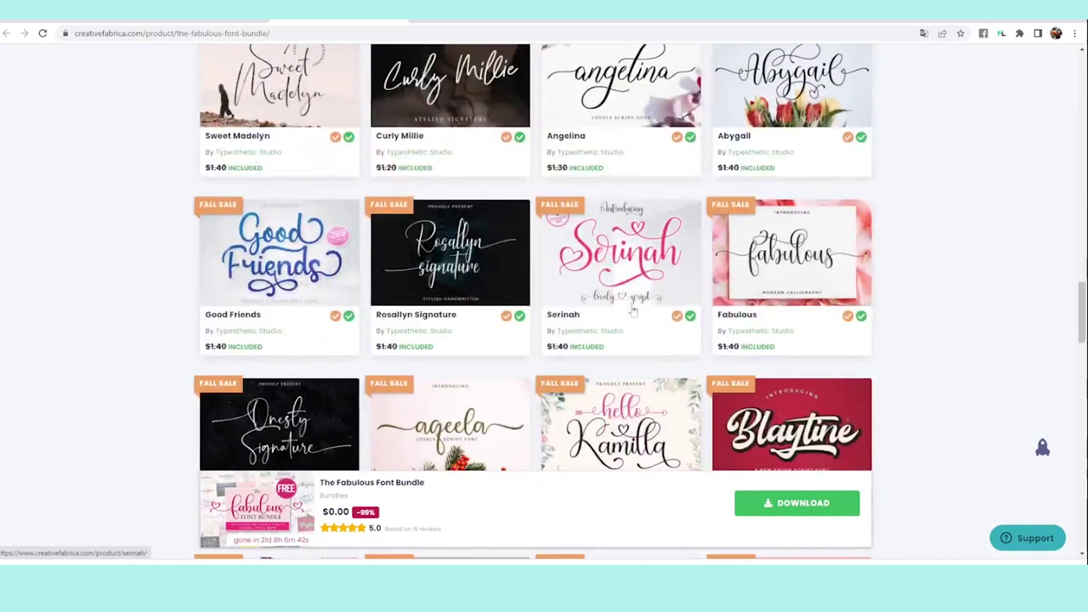
scroll(633, 311, "down", 1)
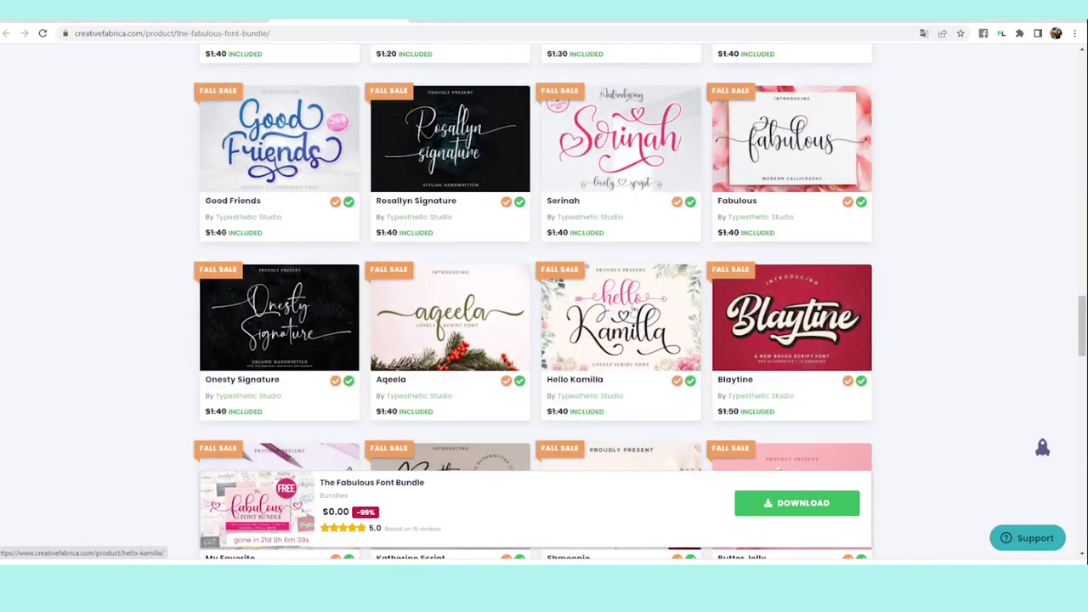
scroll(633, 311, "down", 3)
scroll(633, 310, "up", 20)
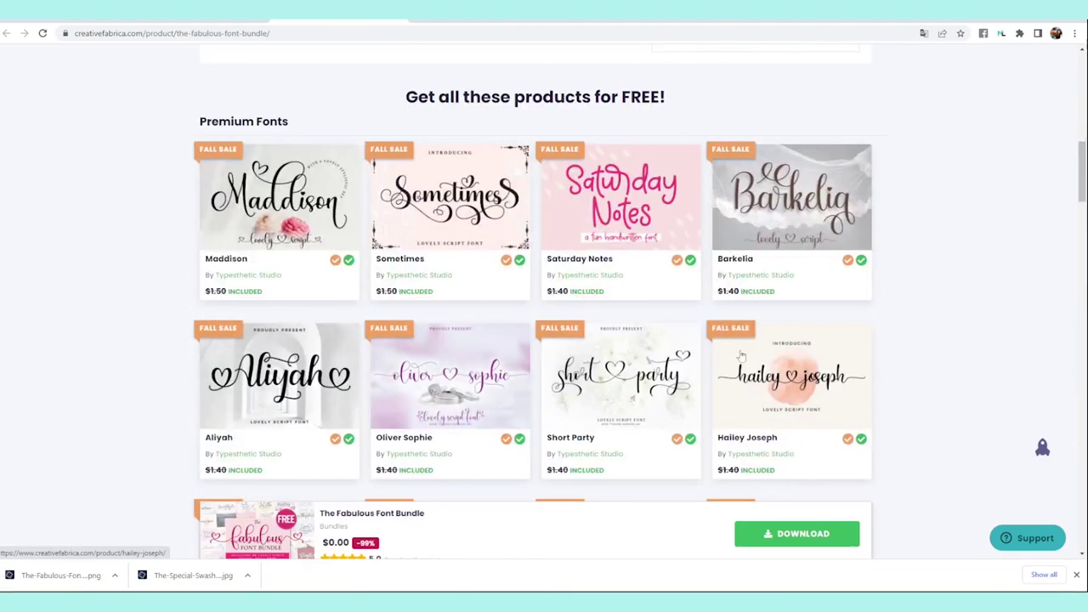
scroll(741, 356, "up", 2)
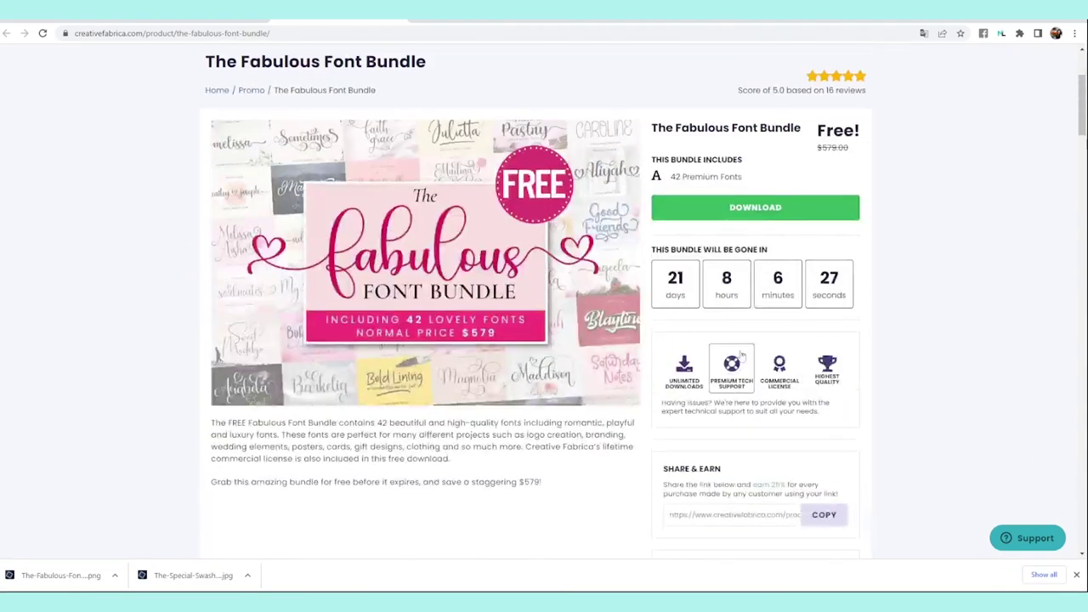
scroll(741, 355, "up", 1)
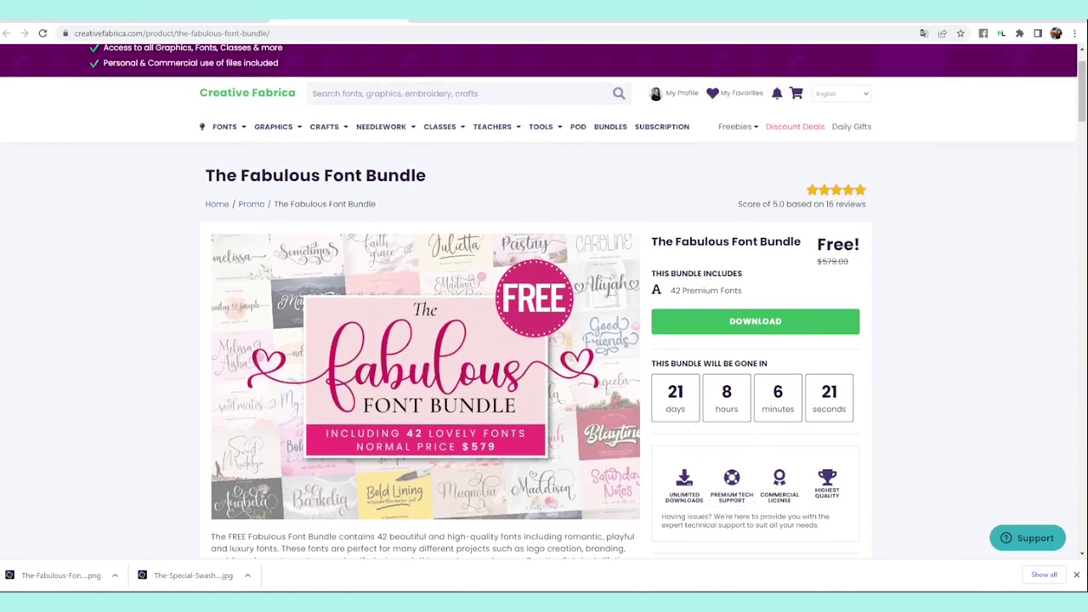
Switch to The Special Swashes Font Bundle page and examine its premium fonts from Balerina Script down to Belamona.
left_click(239, 19)
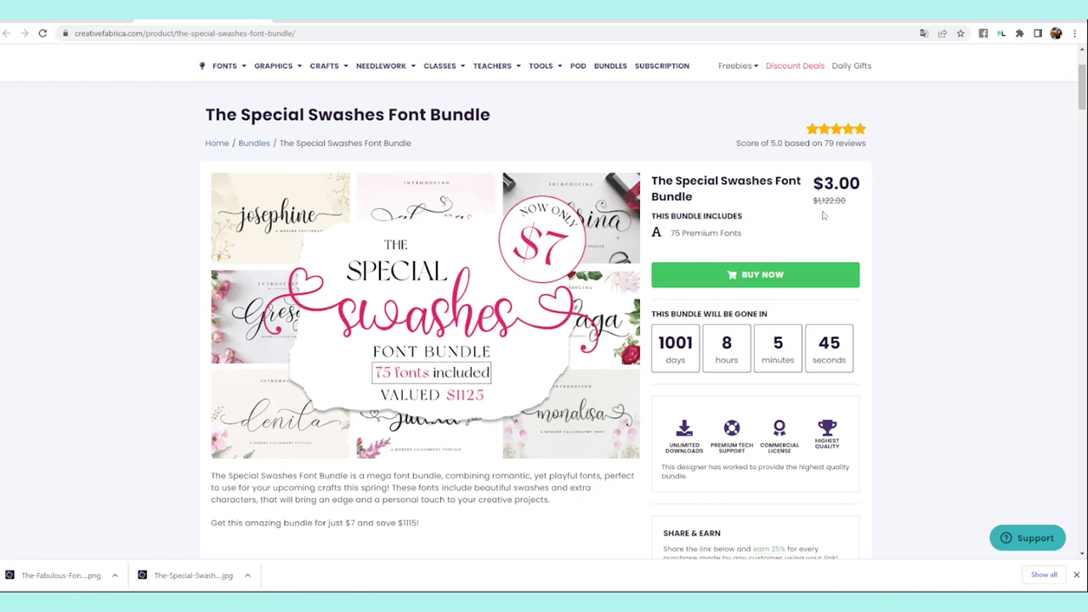
scroll(557, 378, "down", 5)
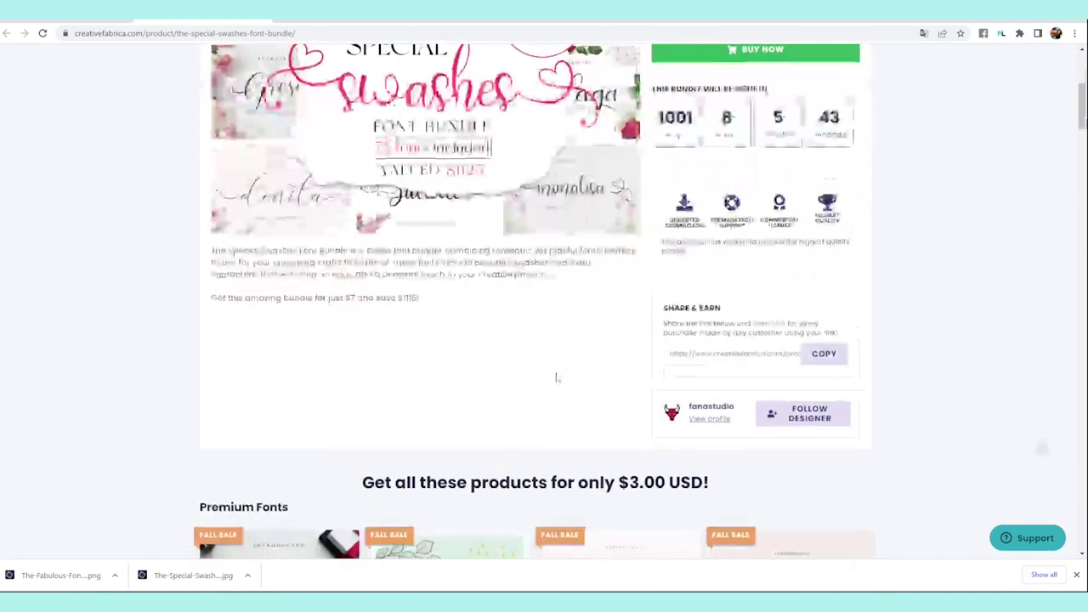
scroll(557, 378, "down", 3)
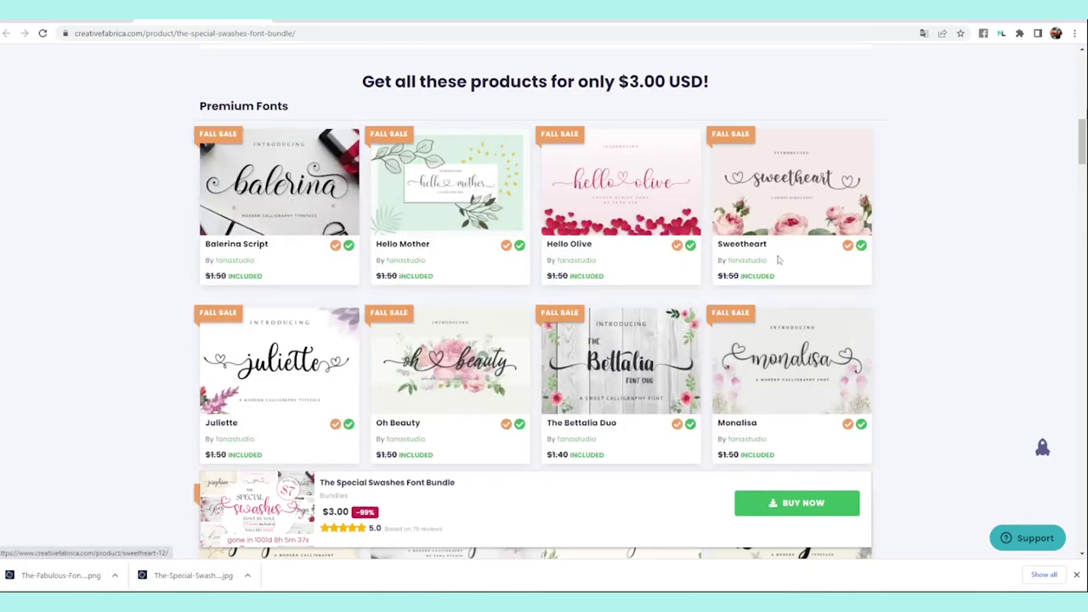
scroll(791, 281, "down", 2)
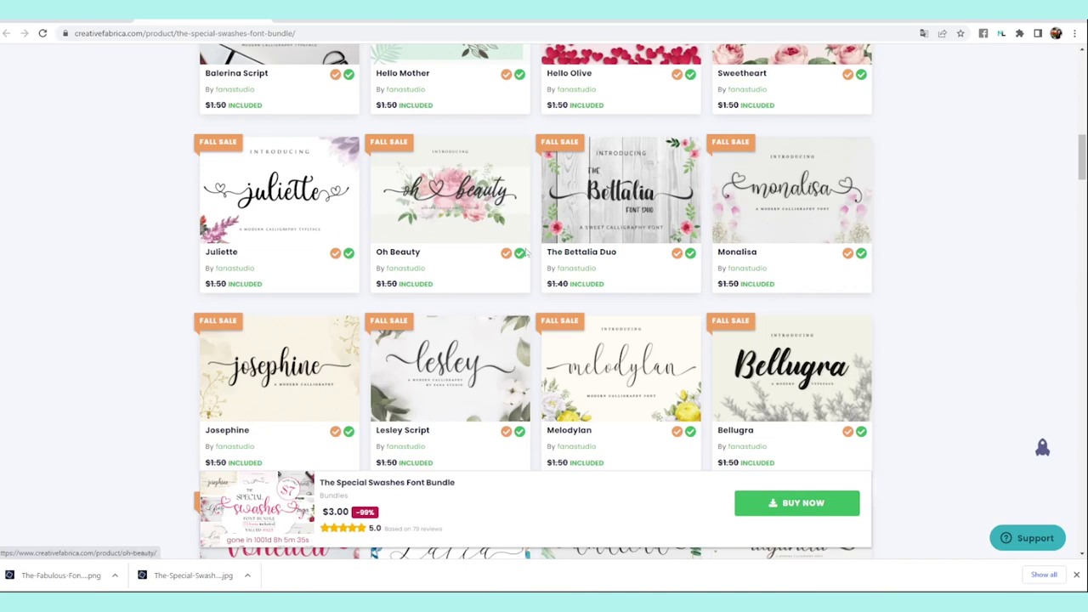
scroll(672, 291, "down", 1)
scroll(728, 347, "down", 2)
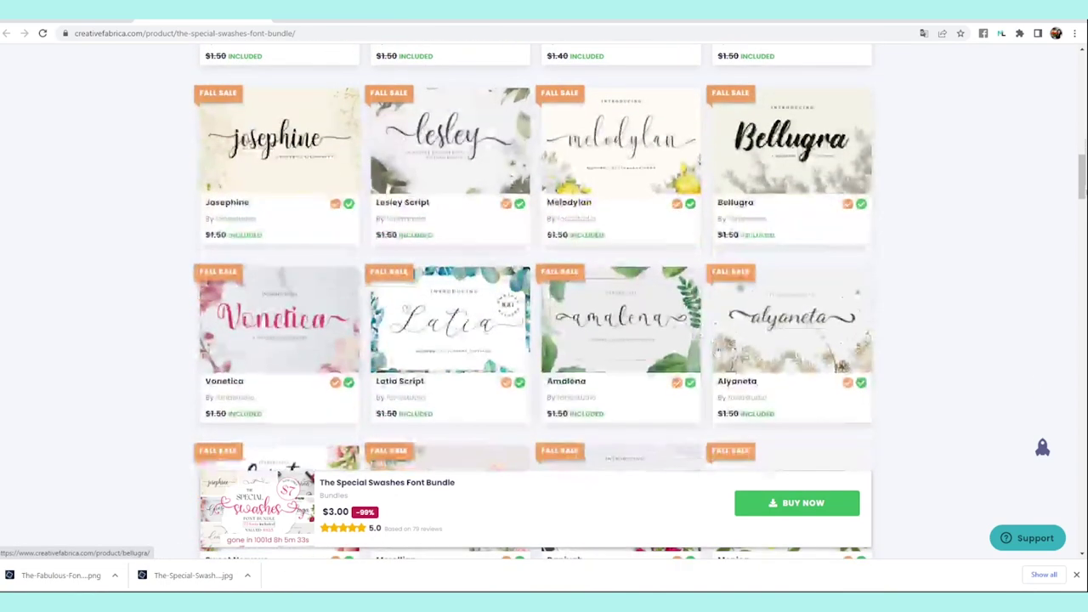
scroll(668, 338, "down", 3)
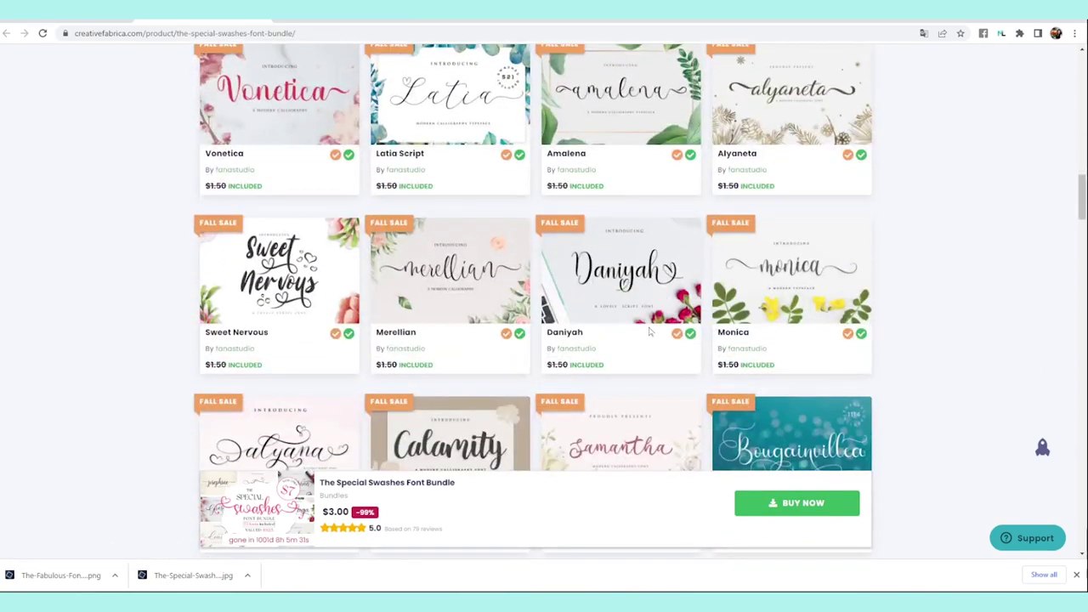
scroll(650, 332, "down", 2)
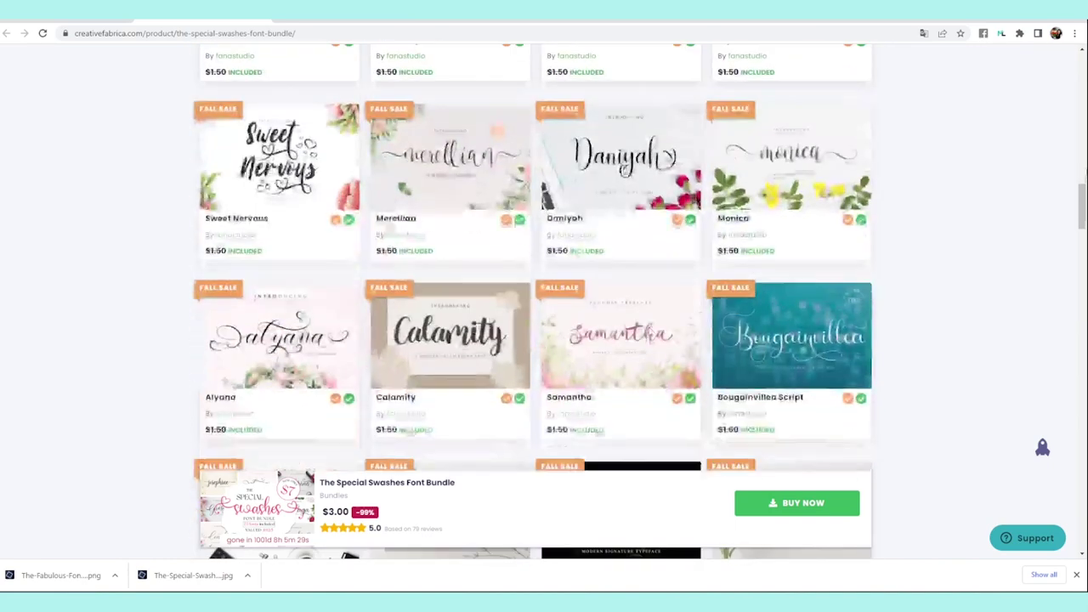
scroll(649, 331, "down", 1)
scroll(649, 331, "down", 5)
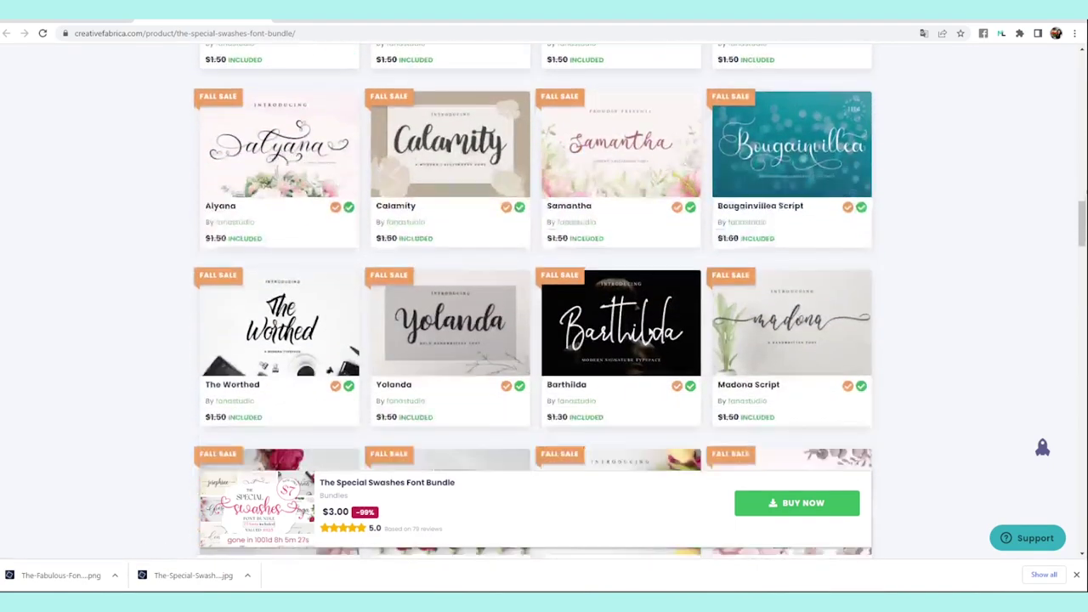
scroll(649, 332, "down", 5)
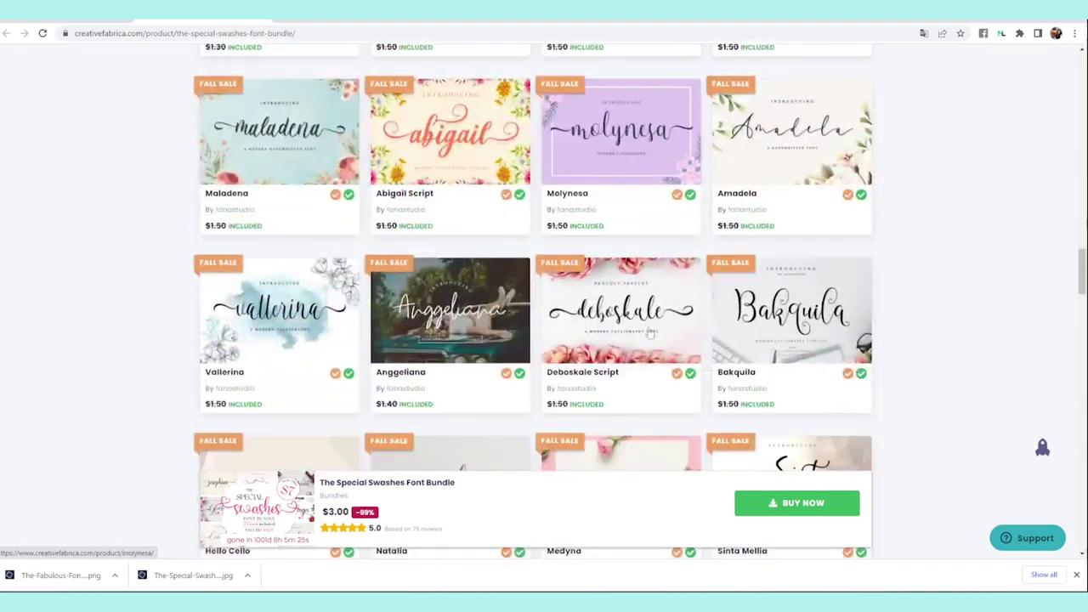
scroll(649, 331, "down", 2)
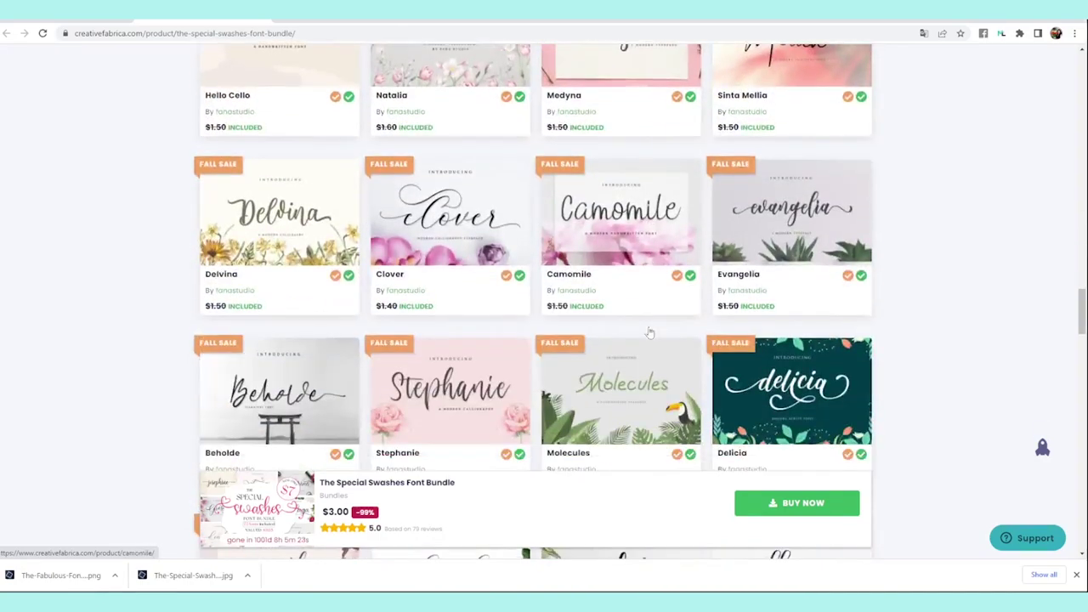
scroll(650, 332, "down", 2)
scroll(650, 332, "down", 4)
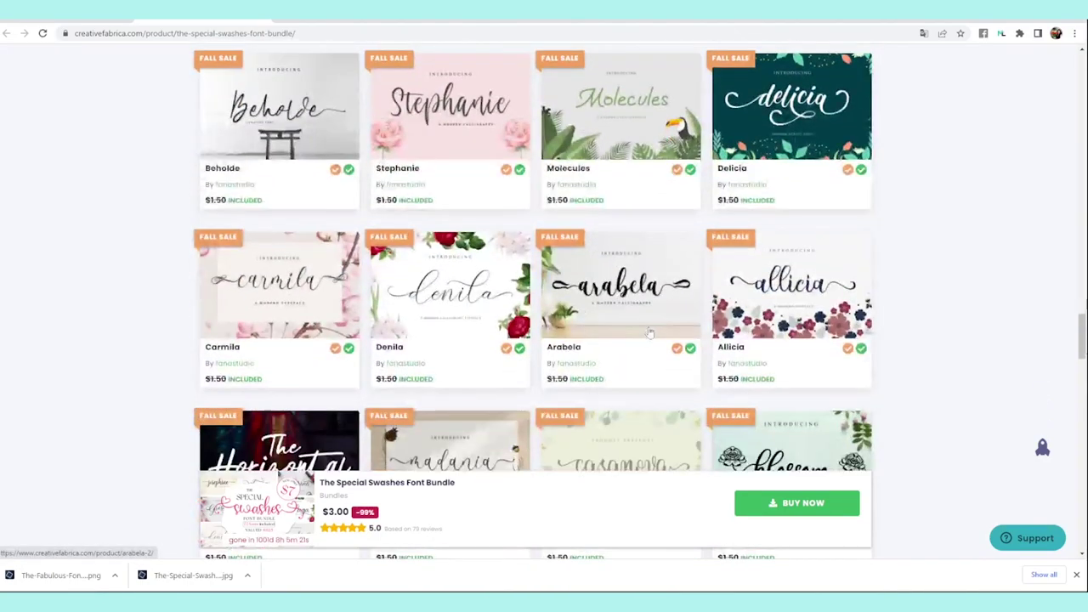
scroll(650, 333, "down", 4)
scroll(649, 332, "down", 2)
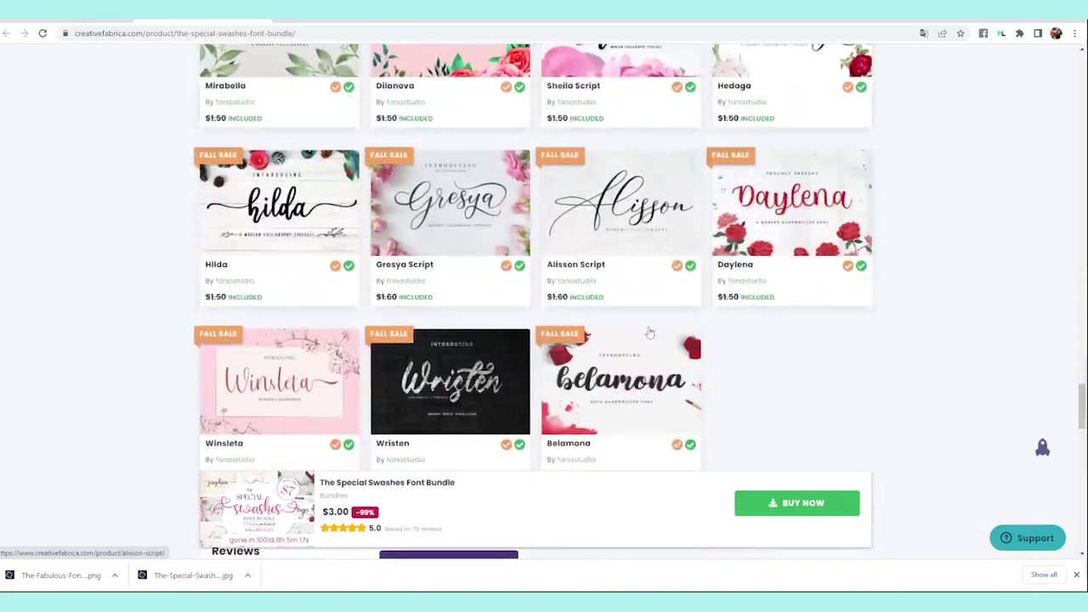
scroll(650, 332, "up", 1)
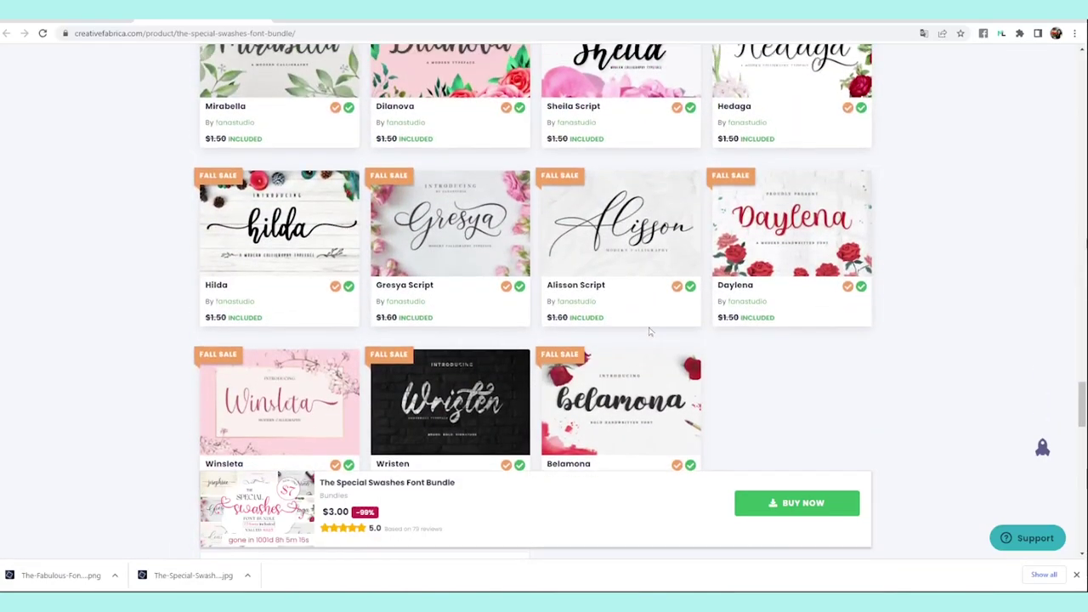
scroll(650, 332, "up", 8)
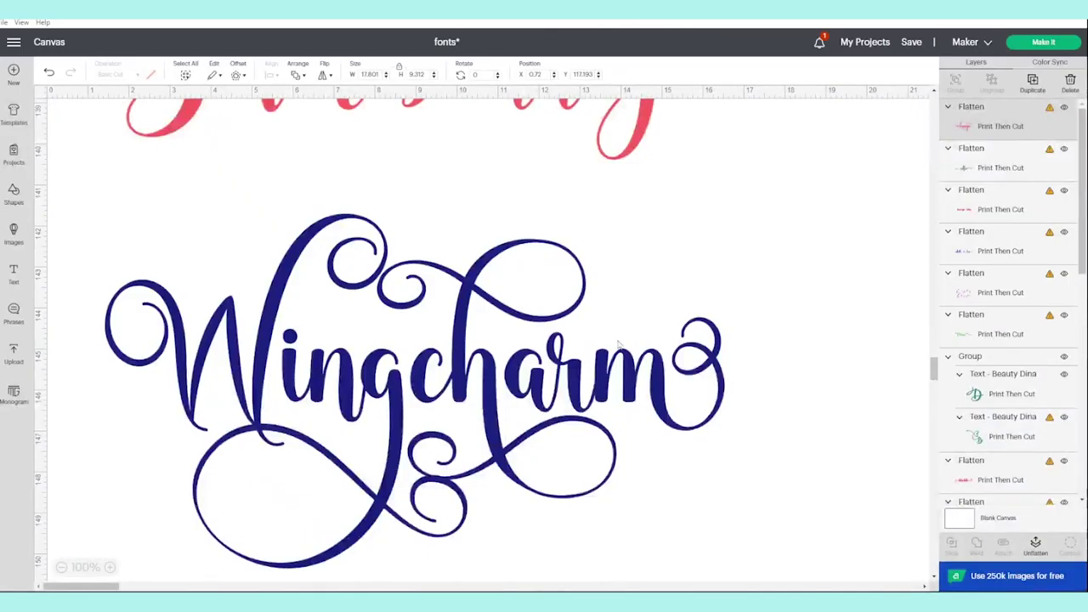
Switch to the fonts project in Cricut Design Space and review the sample texts from Wingcharm back up to Sweetie Almeera.
scroll(732, 408, "up", 5)
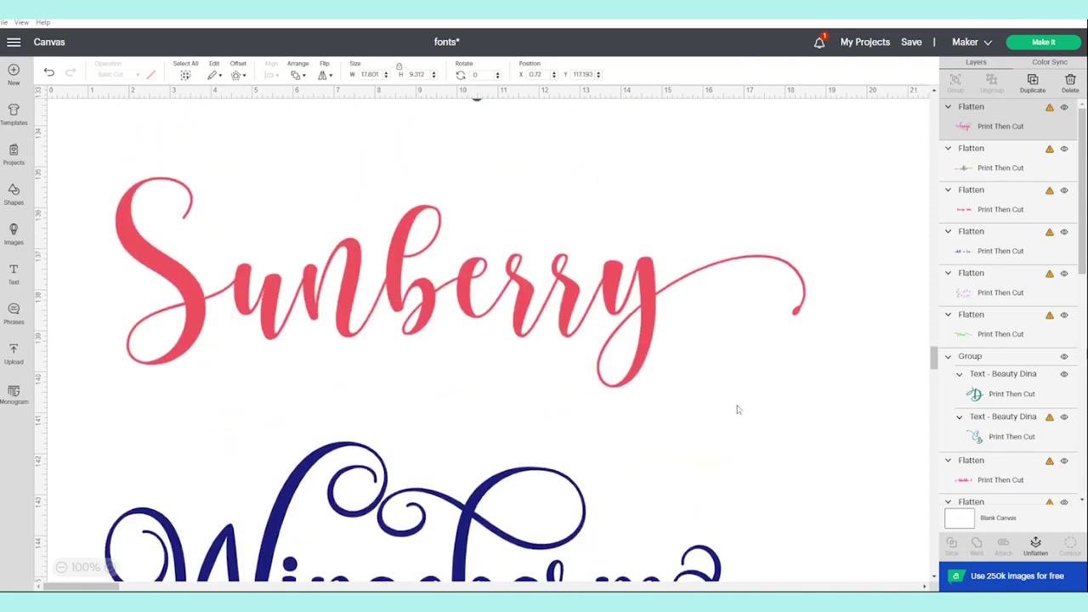
scroll(738, 409, "up", 3)
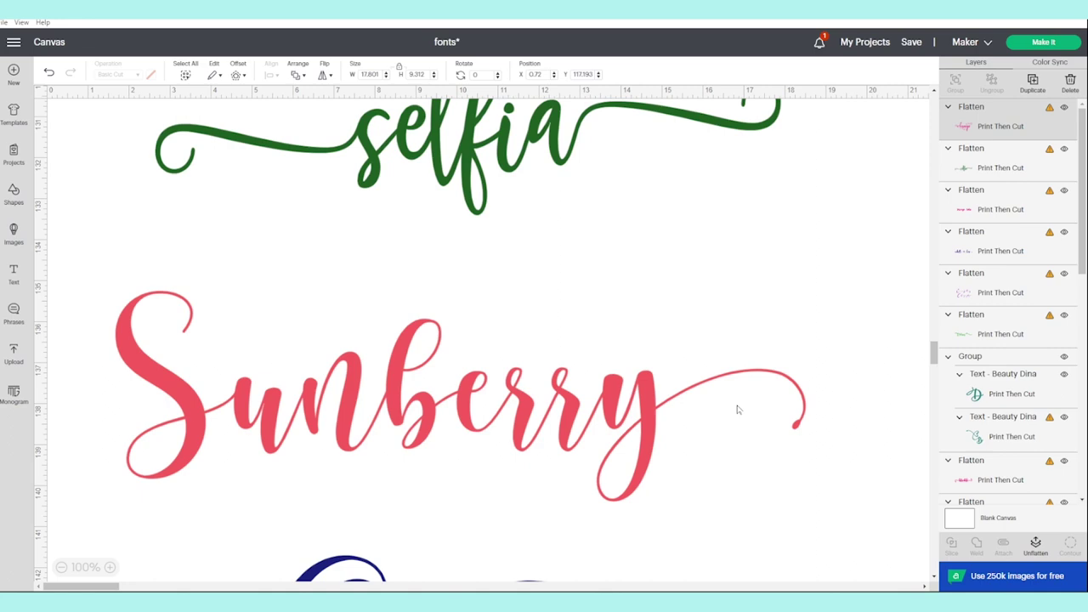
scroll(738, 409, "up", 14)
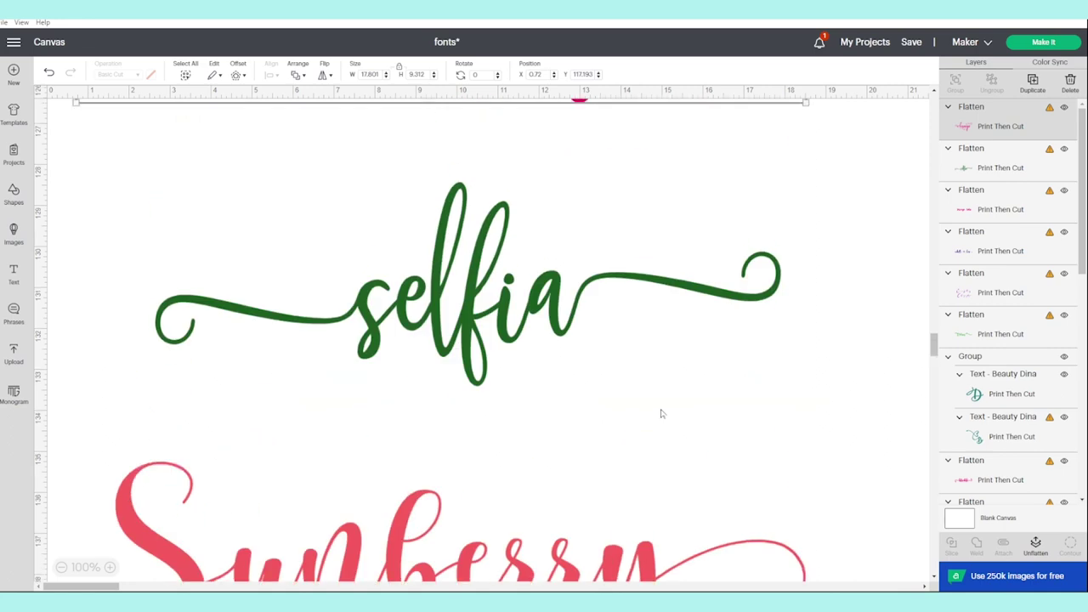
scroll(598, 417, "up", 15)
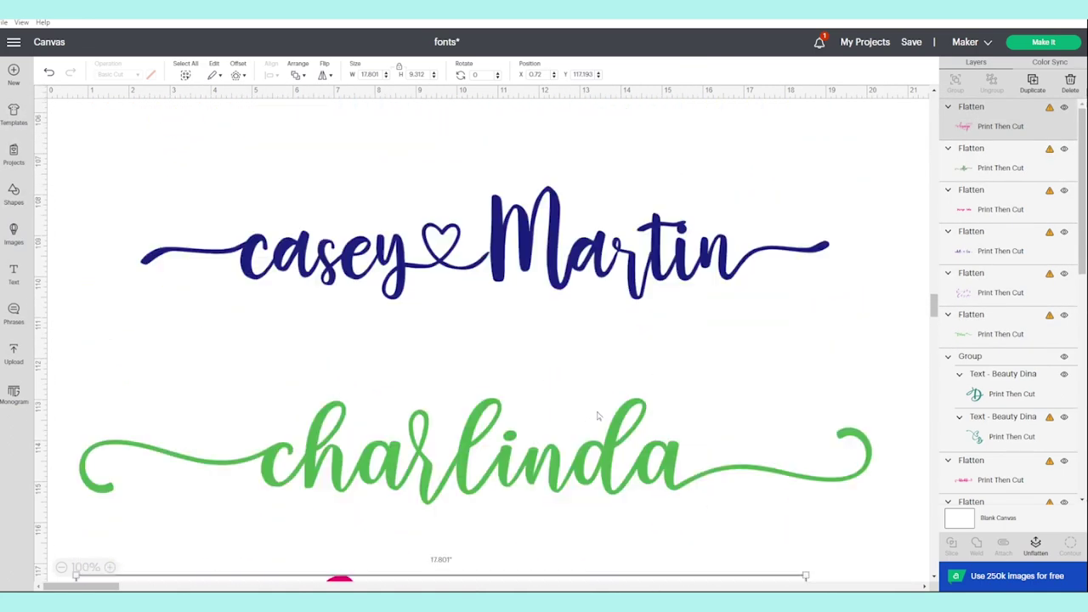
scroll(598, 416, "up", 12)
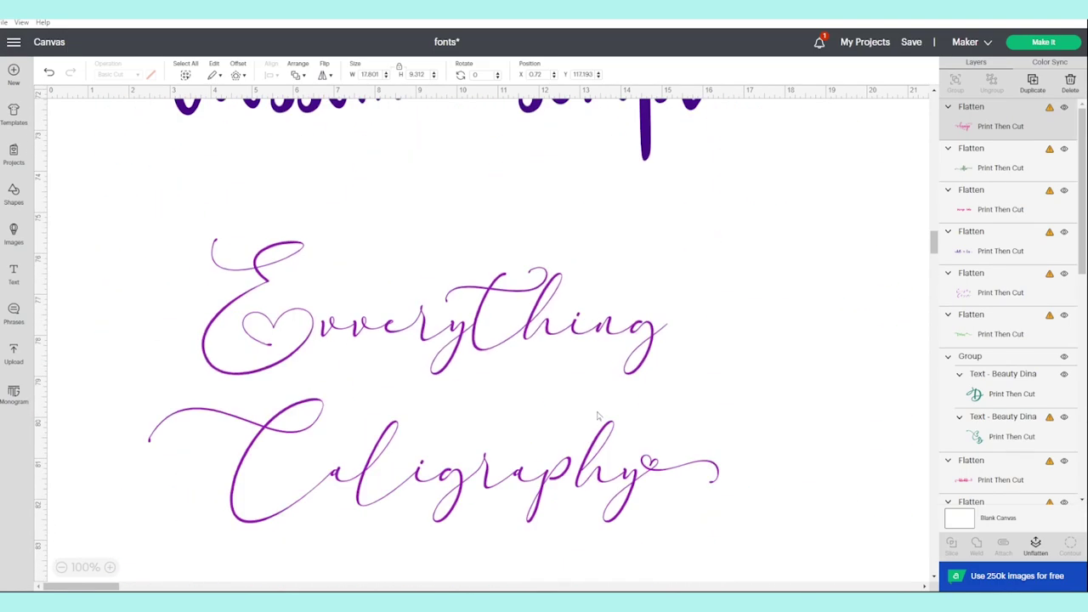
scroll(597, 416, "up", 16)
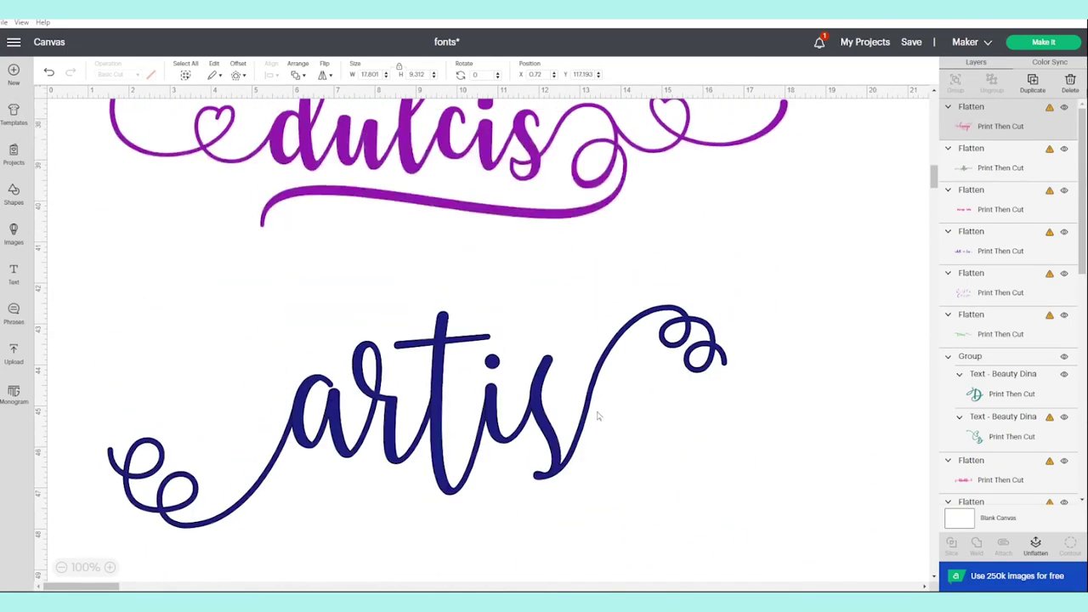
scroll(597, 416, "up", 4)
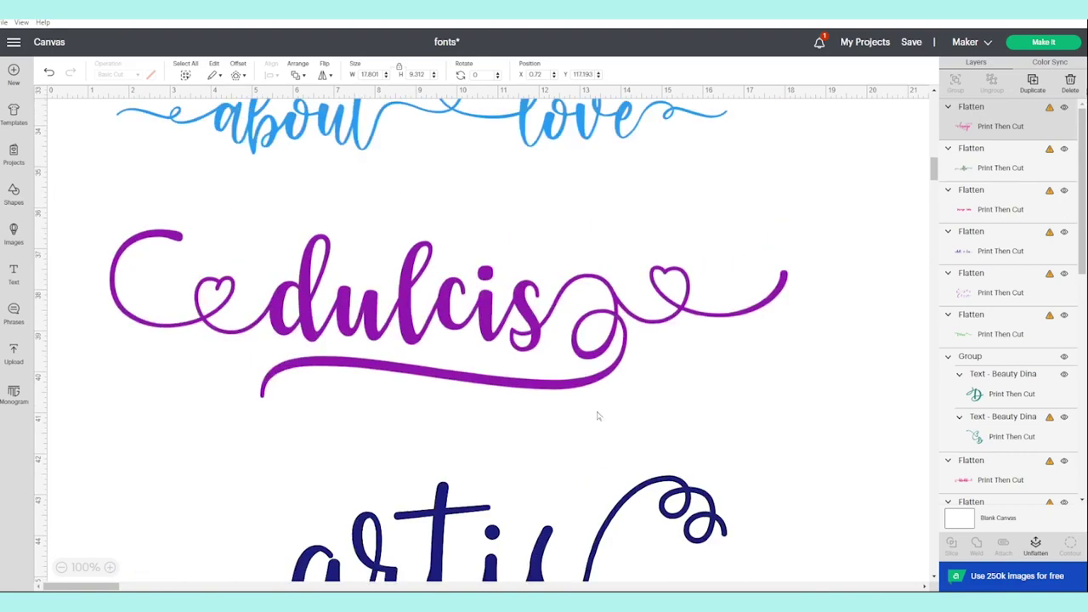
scroll(597, 416, "up", 16)
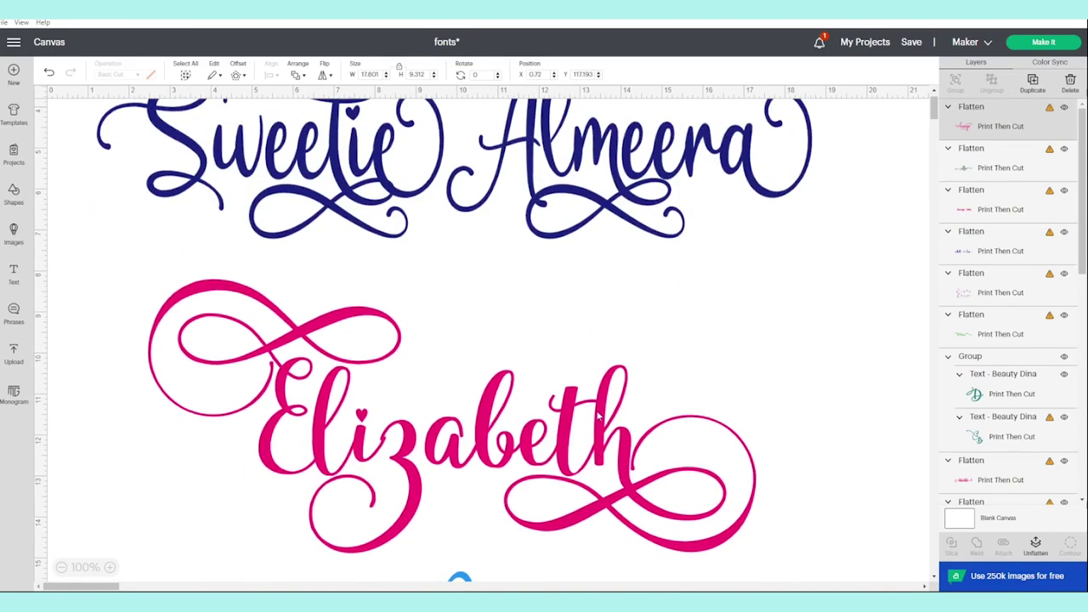
scroll(598, 416, "up", 3)
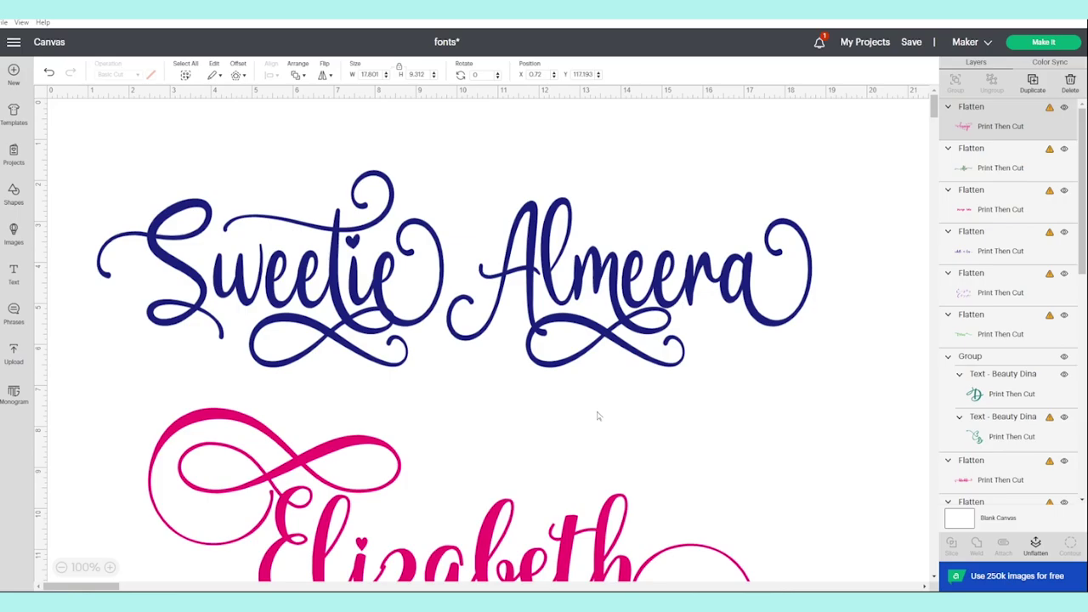